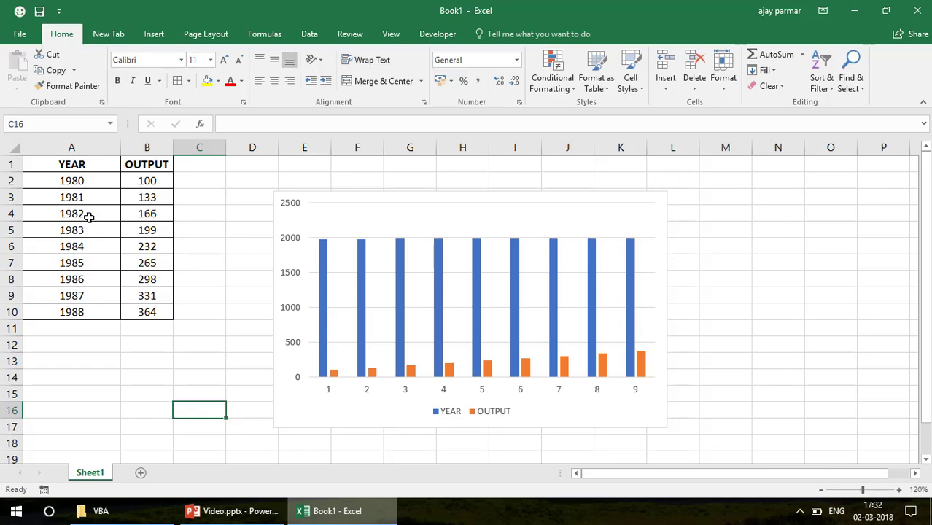
Nudge the existing column chart slightly right, then select cell A2
click(539, 192)
drag(539, 193, 592, 191)
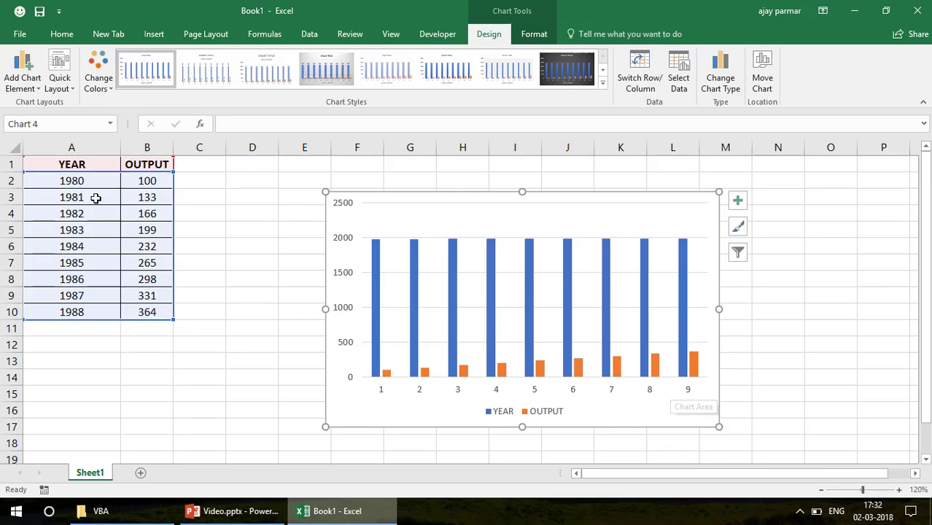
click(183, 379)
click(76, 177)
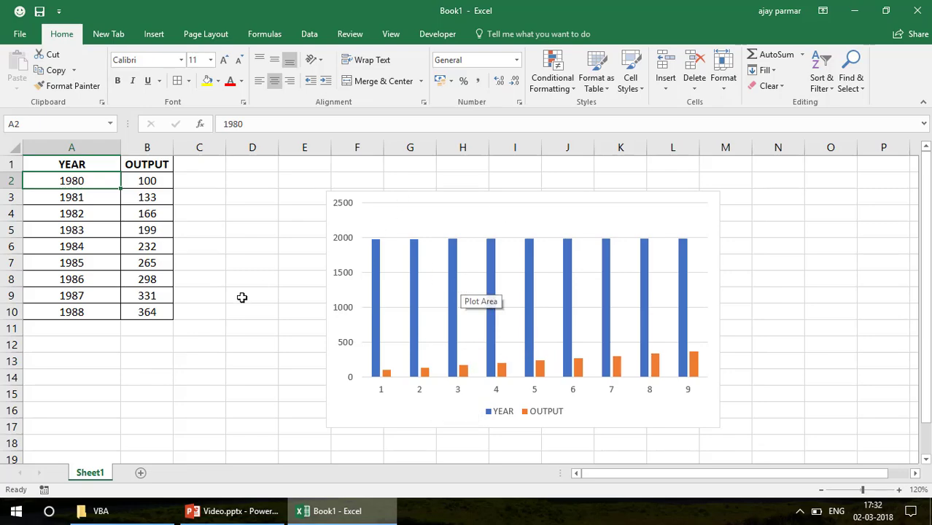
Review the chart's Select Data source without changes, then delete the chart
click(637, 196)
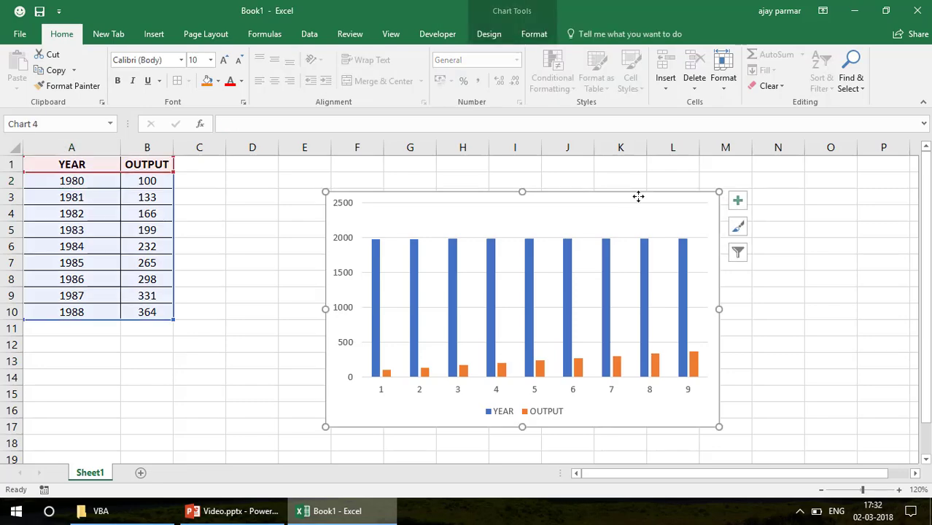
click(488, 34)
click(679, 82)
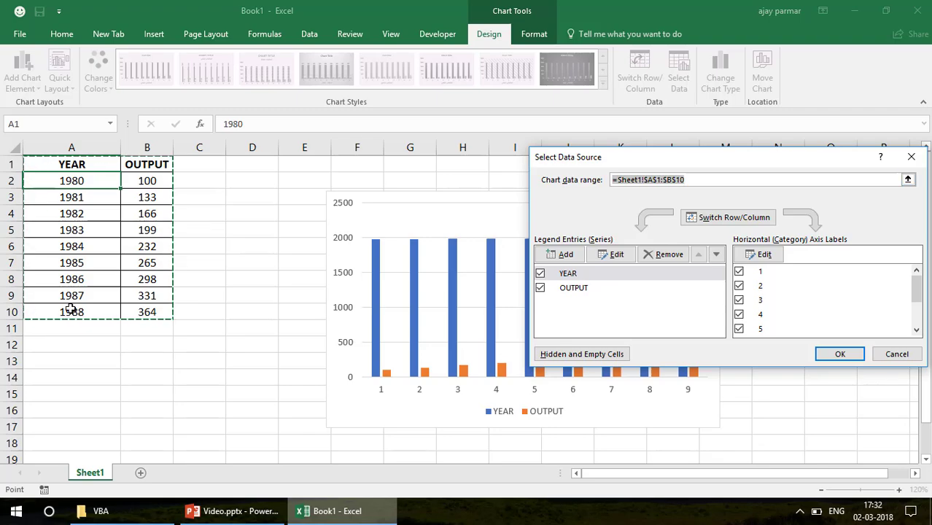
click(897, 353)
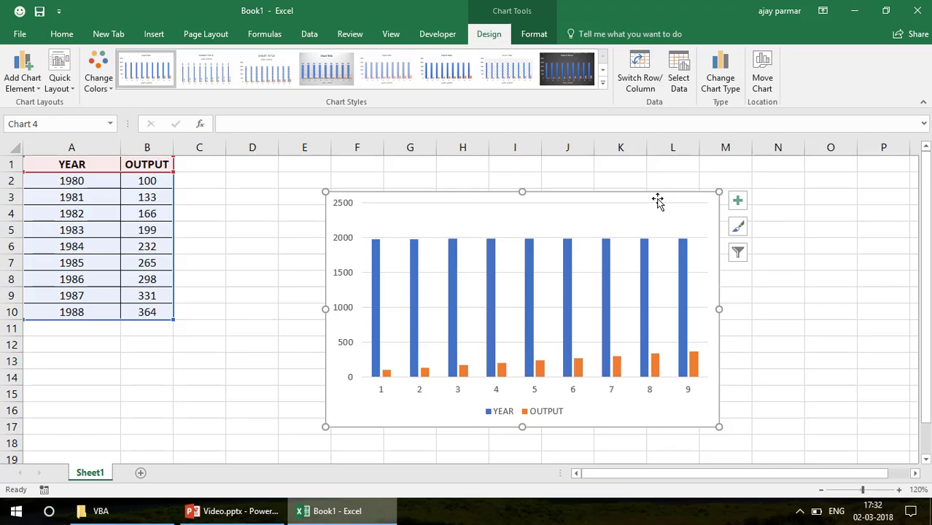
key(Delete)
click(507, 242)
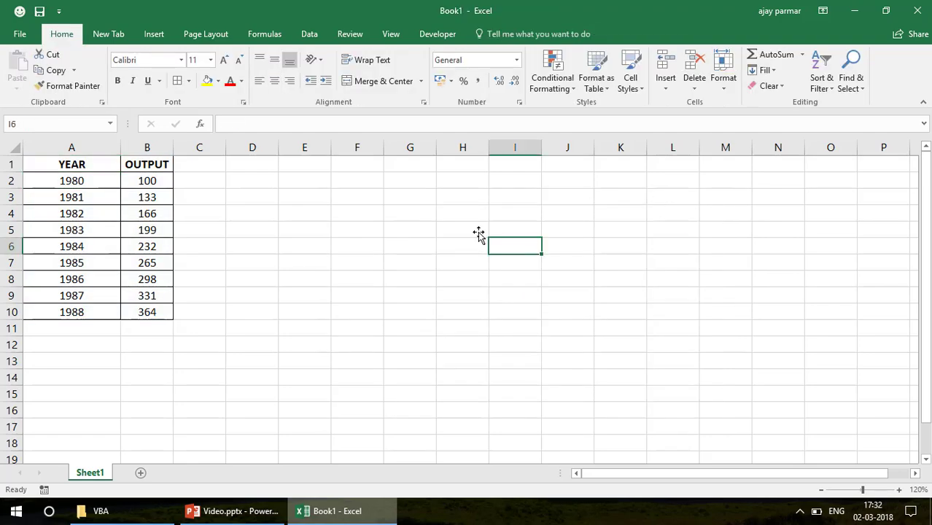
Insert a clustered column chart and set its data range to A1:B10
click(152, 35)
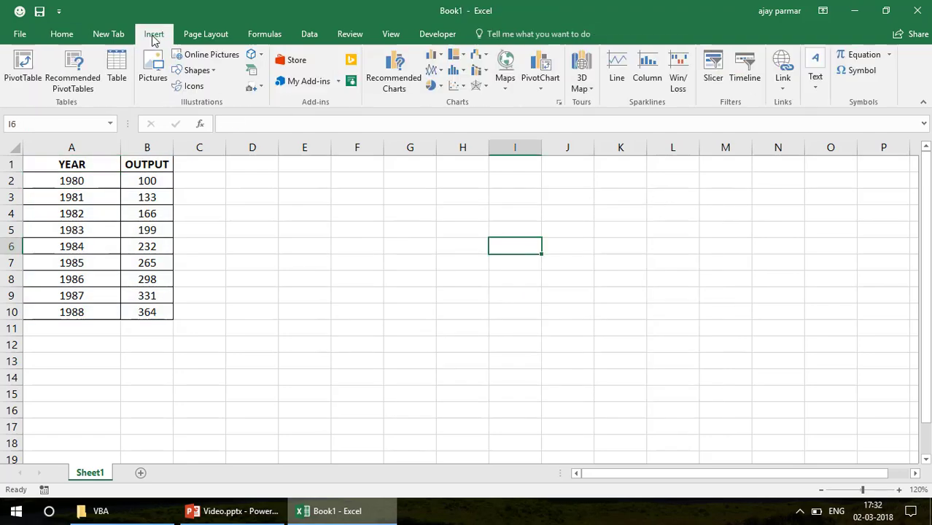
click(433, 55)
click(445, 99)
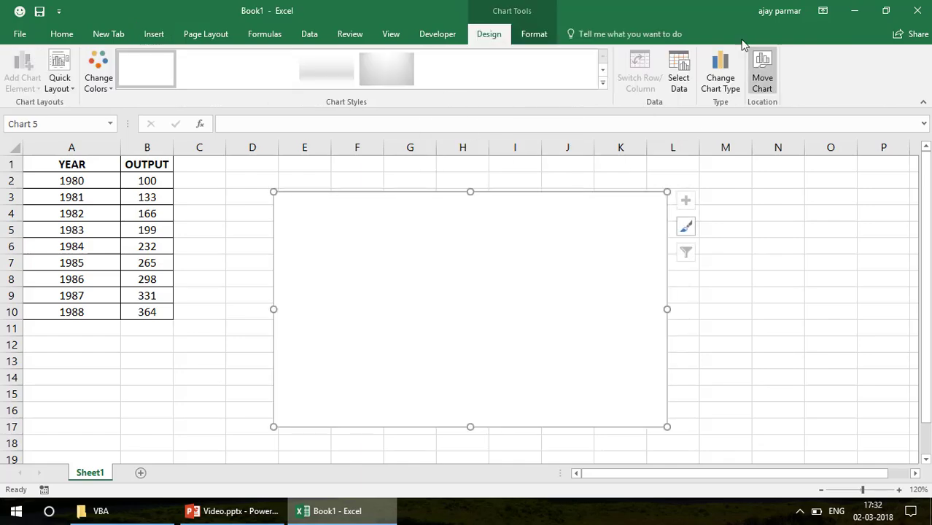
click(678, 82)
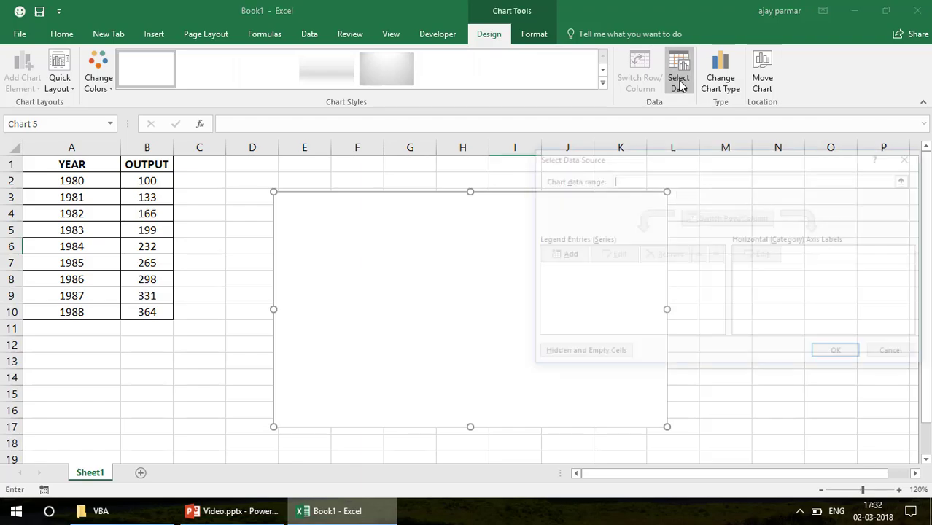
drag(71, 163, 156, 314)
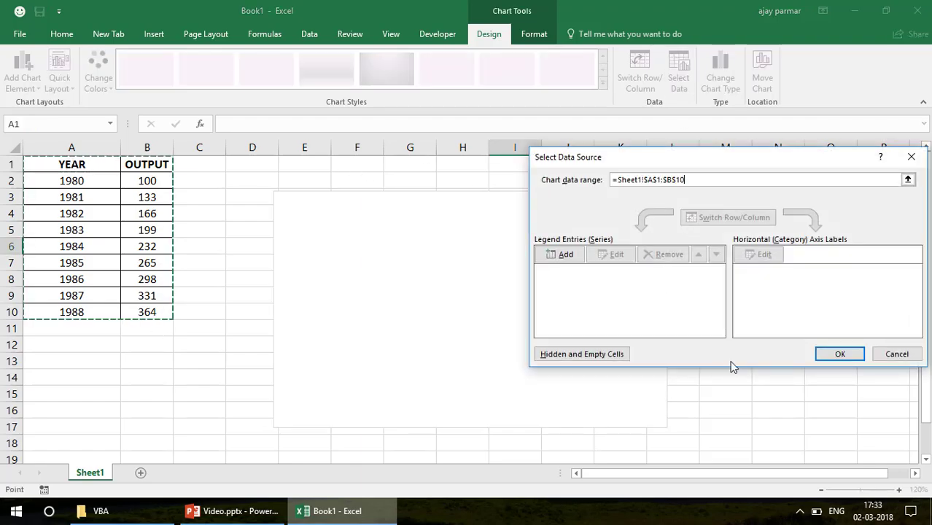
click(838, 353)
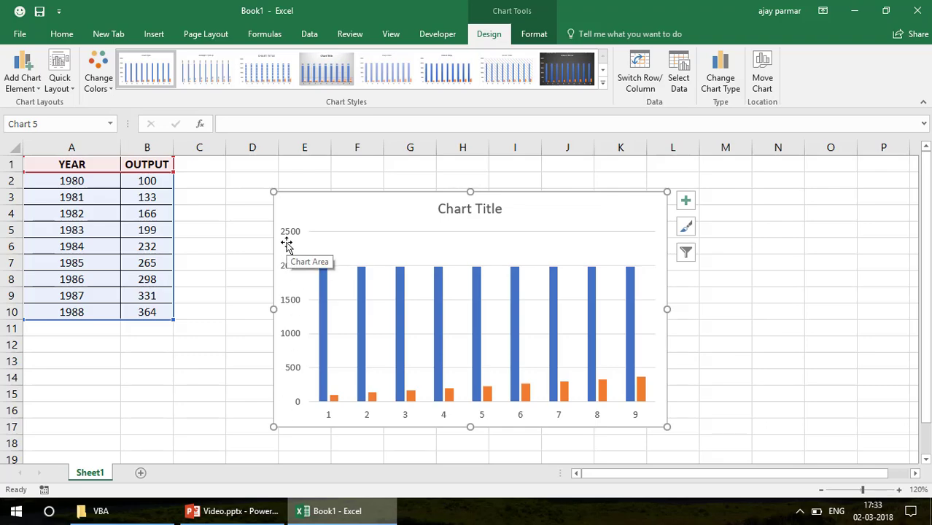
click(159, 307)
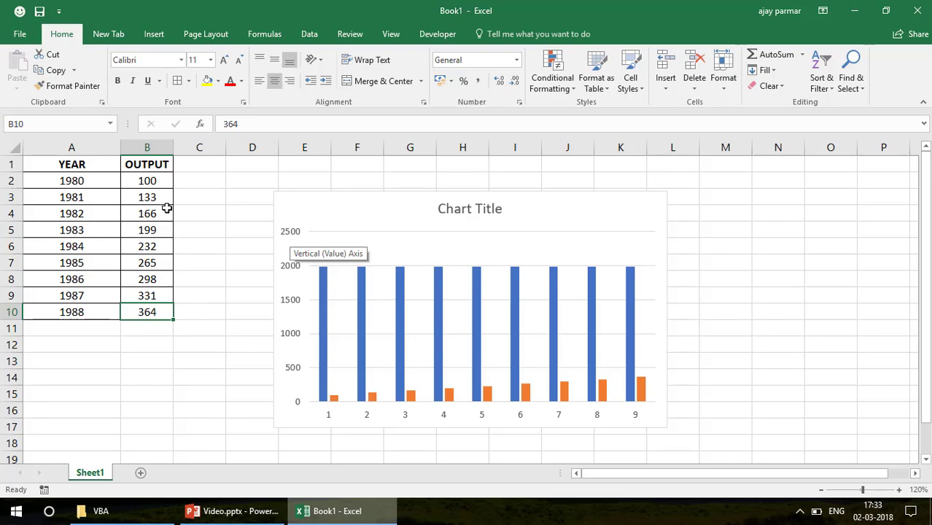
click(73, 181)
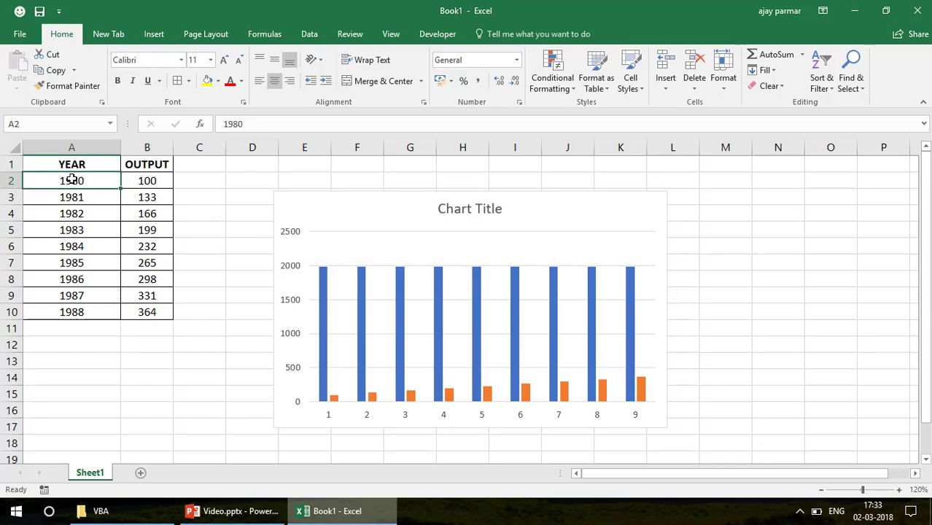
shift+click(93, 328)
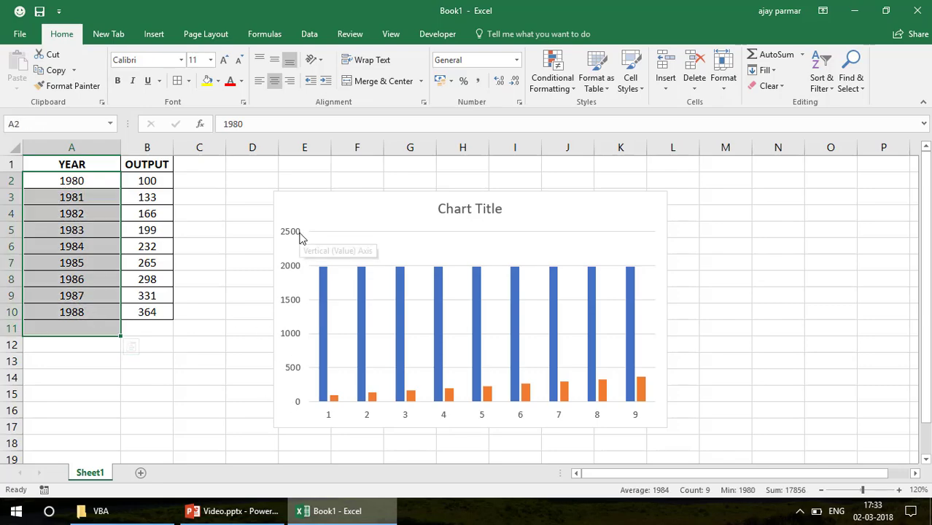
click(206, 264)
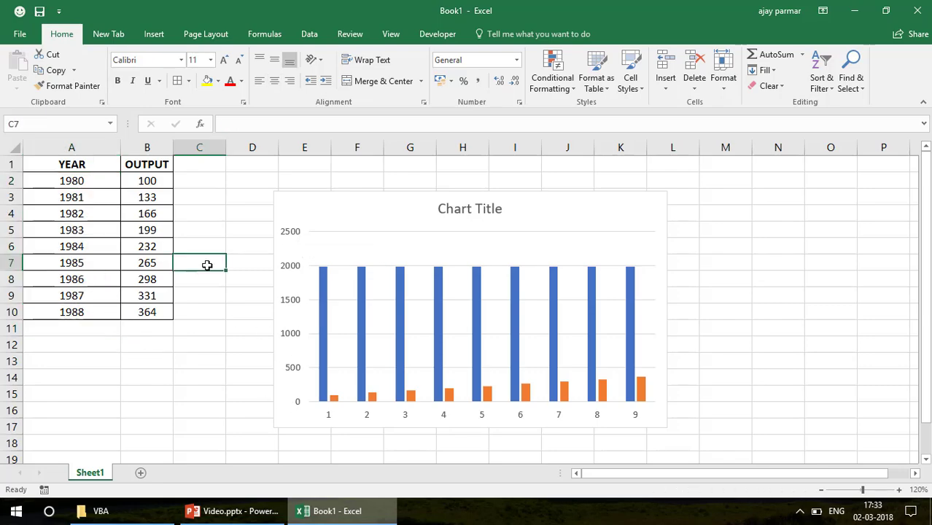
drag(559, 195, 591, 191)
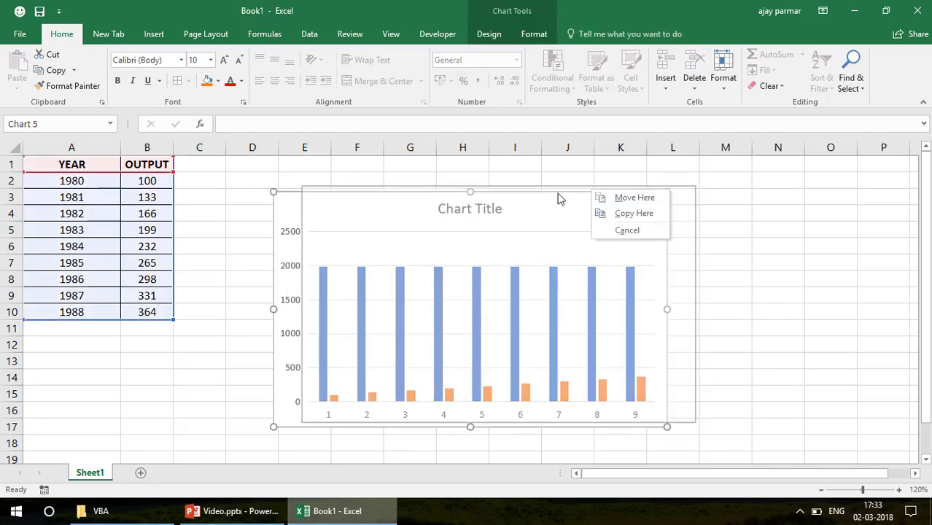
click(558, 194)
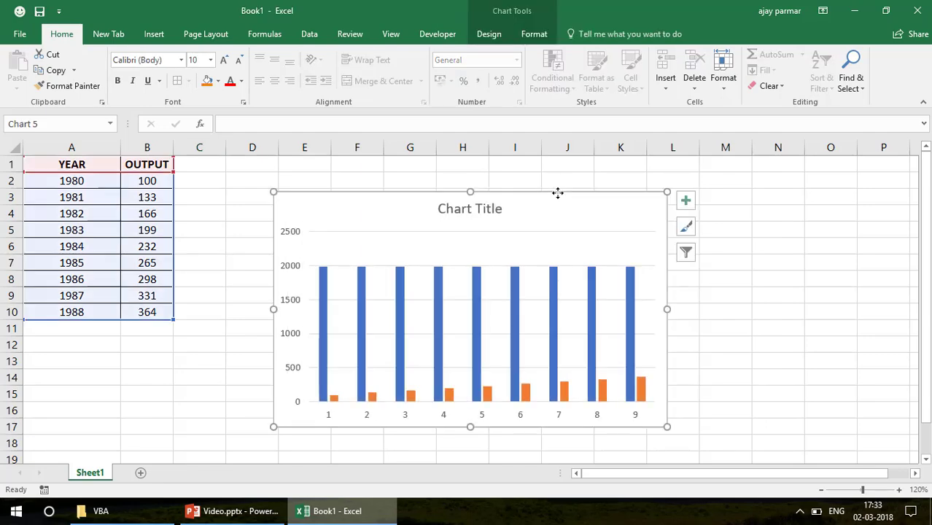
click(487, 33)
click(676, 77)
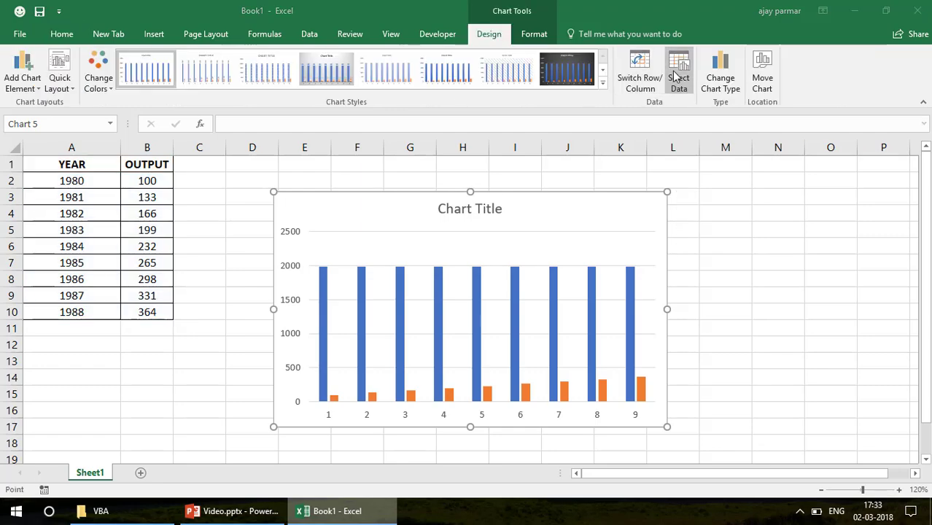
click(656, 179)
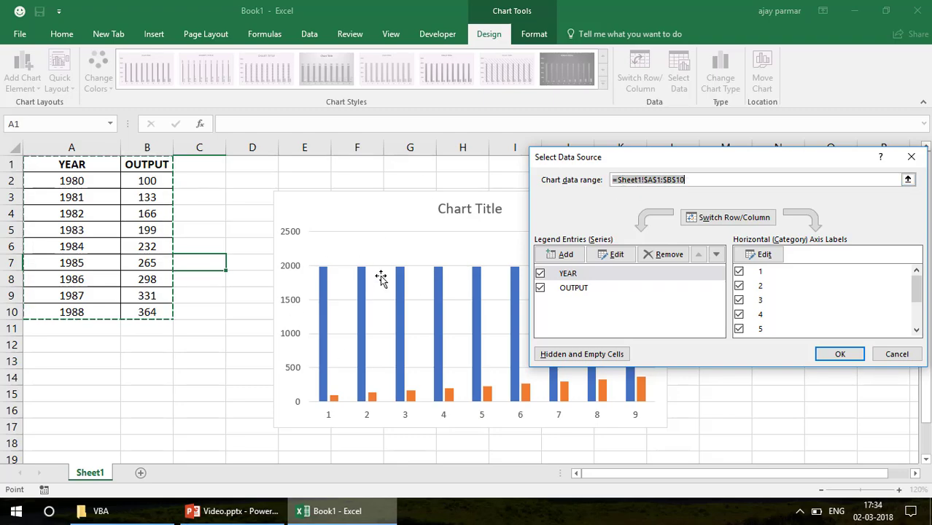
click(896, 355)
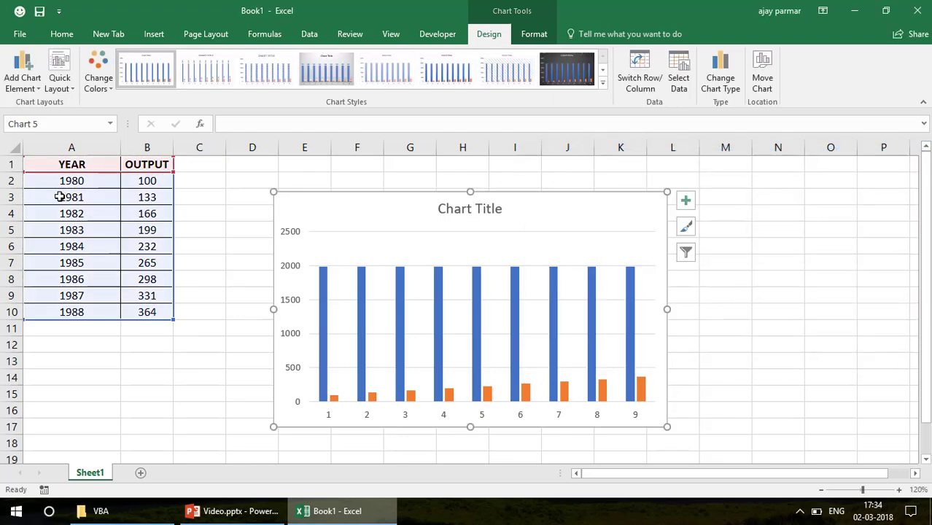
Select the year values in A2:A10, trying A2:B10 along the way
drag(89, 182, 95, 316)
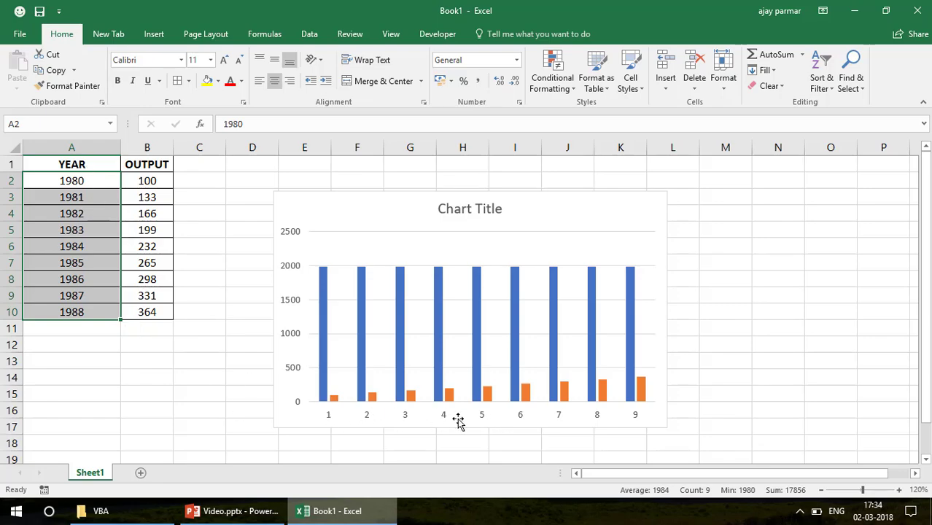
click(83, 180)
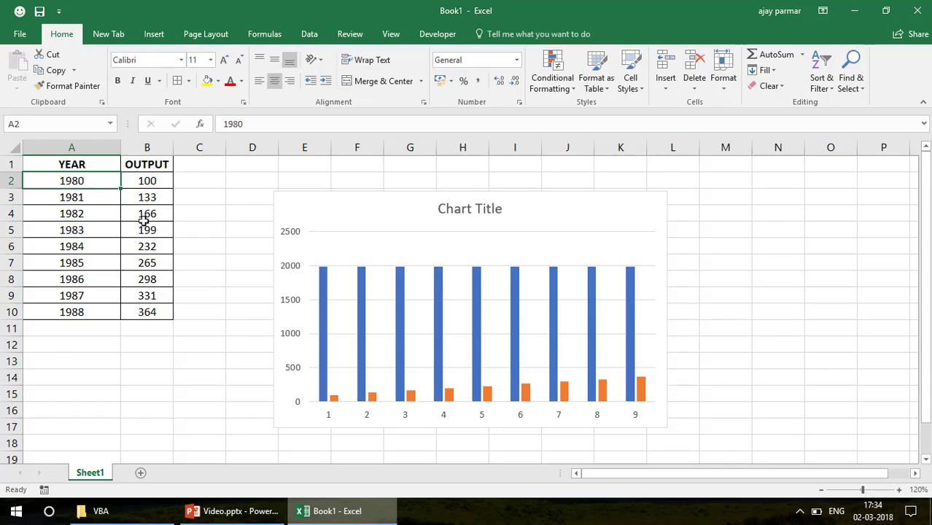
shift+click(160, 318)
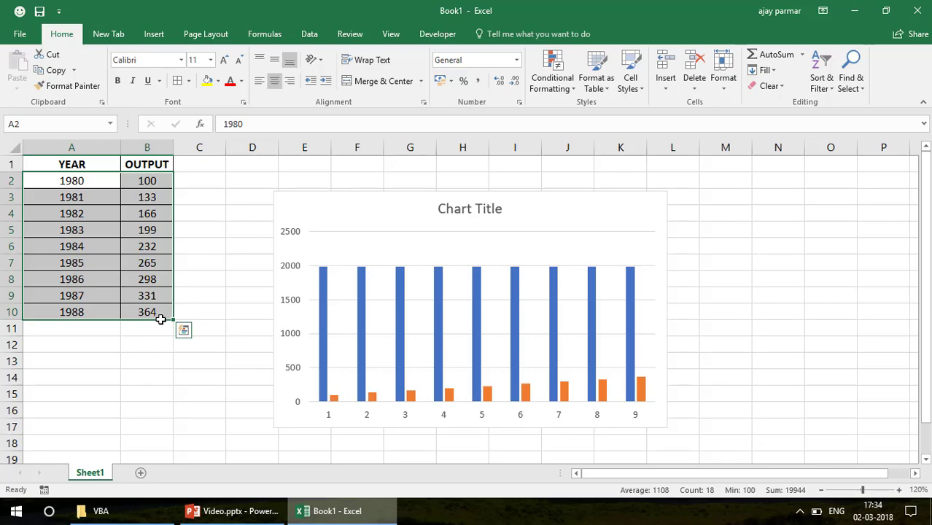
click(77, 180)
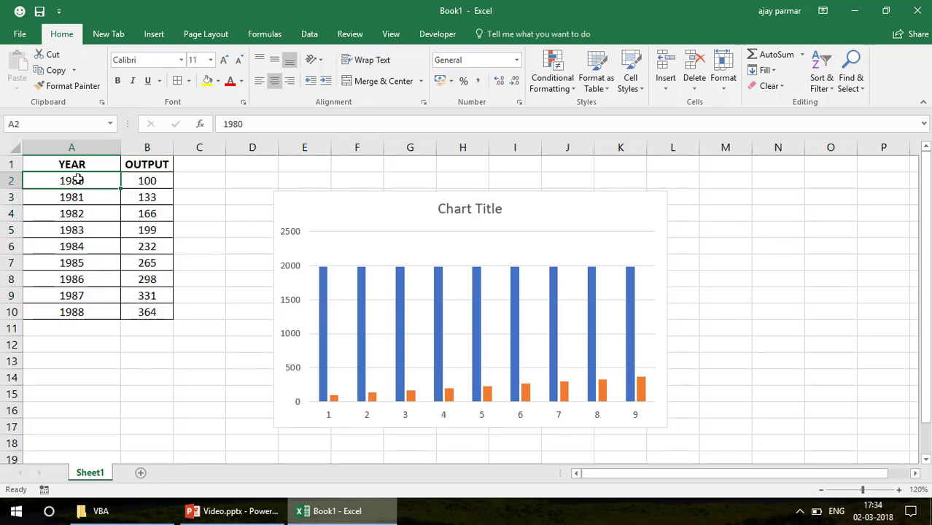
click(164, 180)
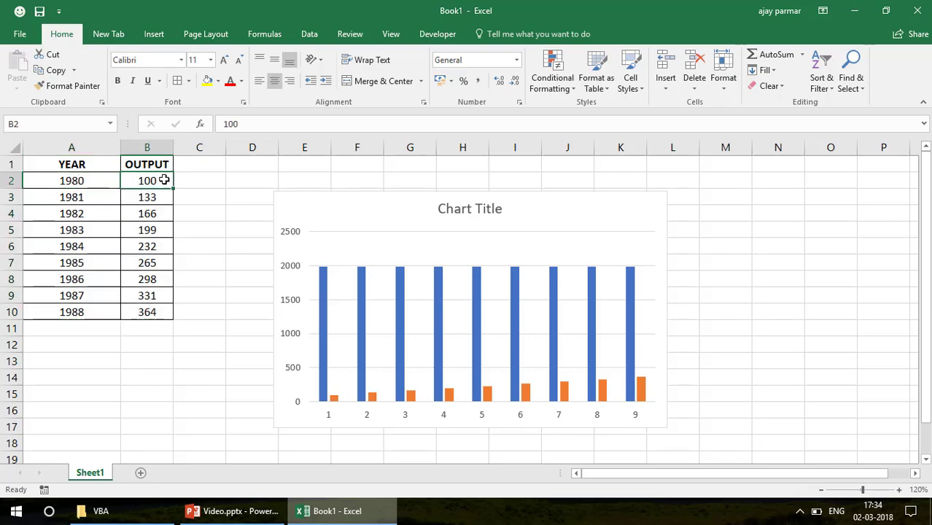
click(66, 180)
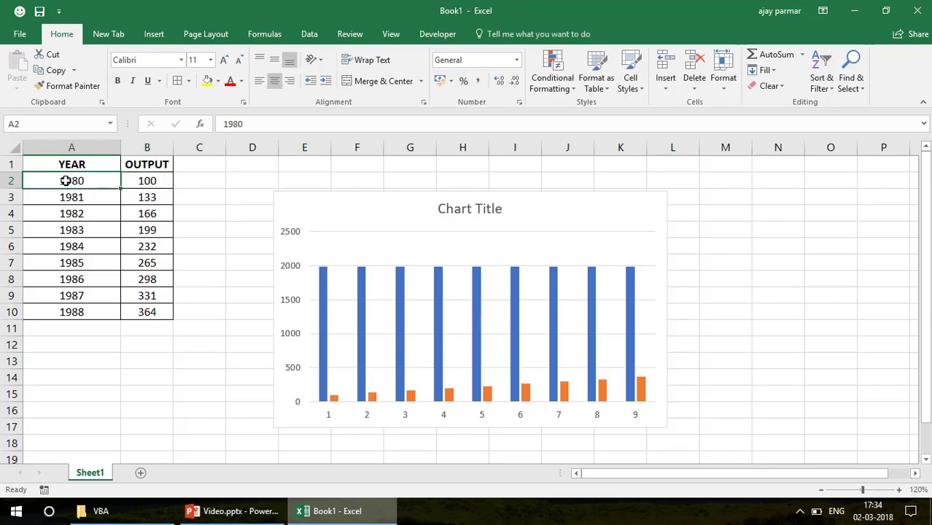
shift+click(93, 309)
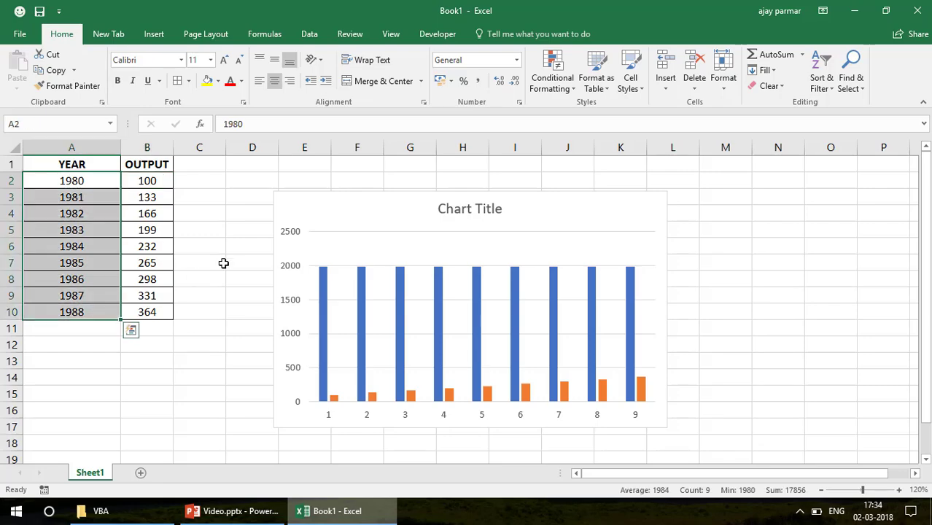
Decline the Sticky Keys prompt and move the chart up and to the right
key(shift)
key(shift)
key(shift)
key(shift)
key(shift)
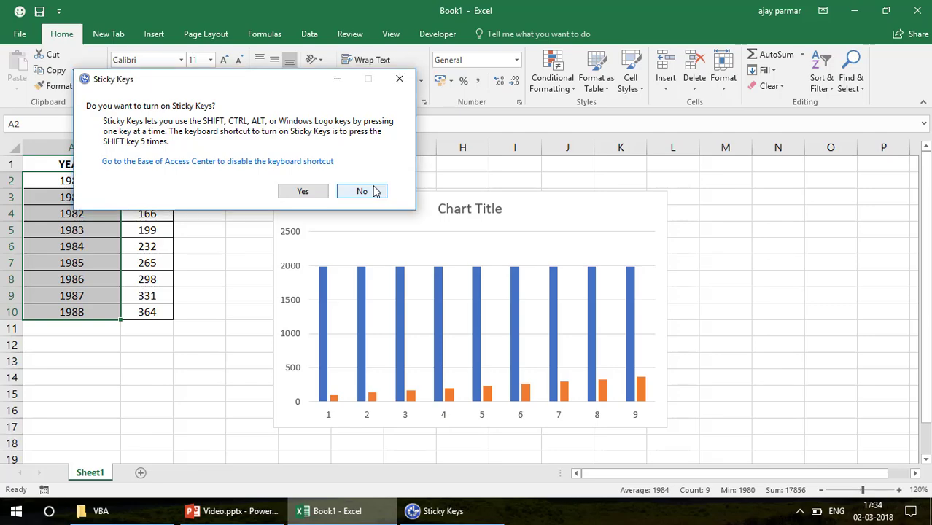
click(362, 191)
drag(525, 197, 553, 170)
click(242, 365)
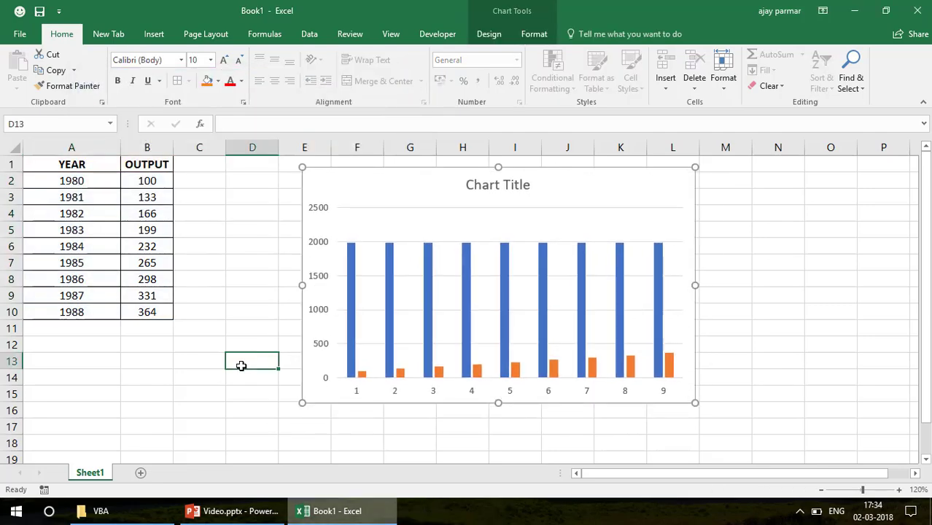
click(604, 163)
key(Delete)
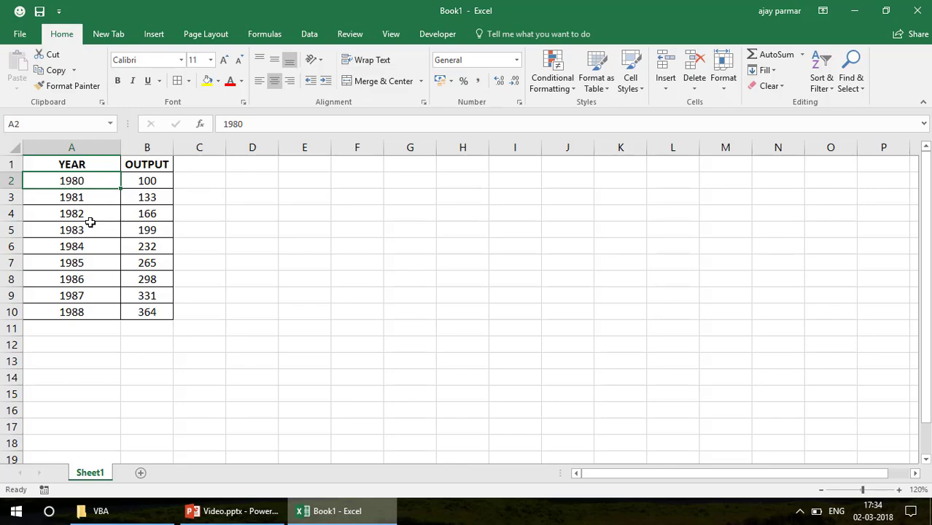
shift+click(106, 311)
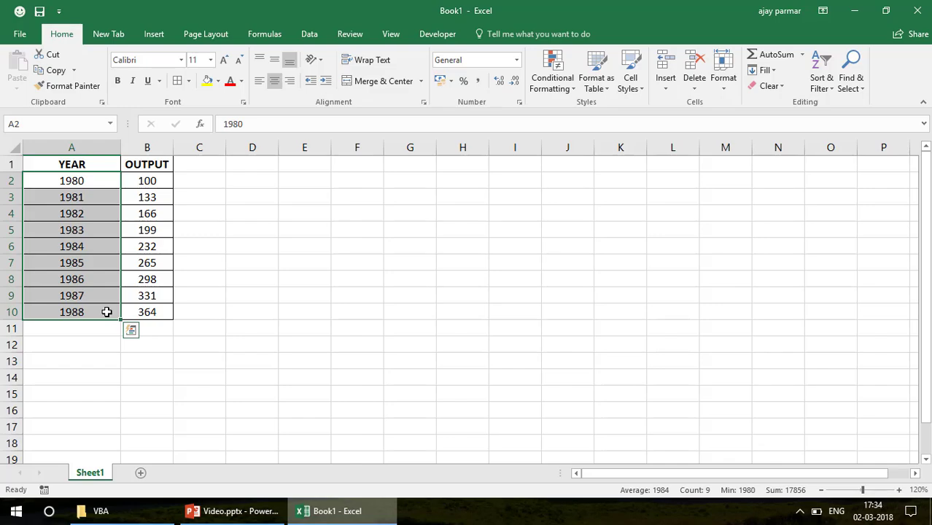
click(157, 179)
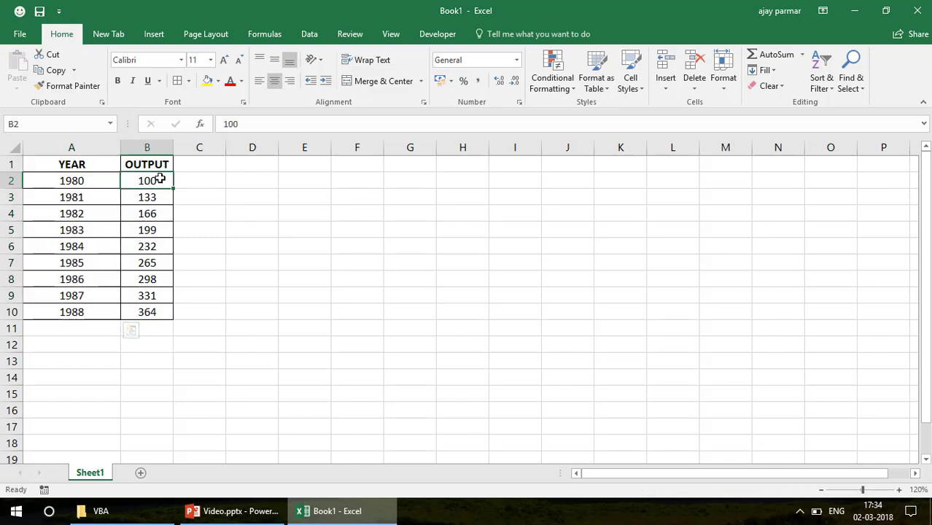
shift+click(154, 313)
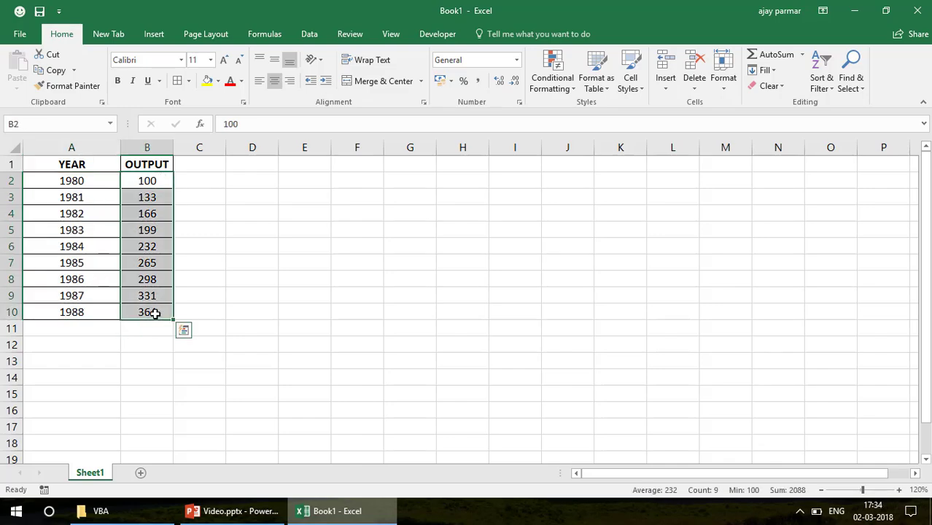
click(89, 188)
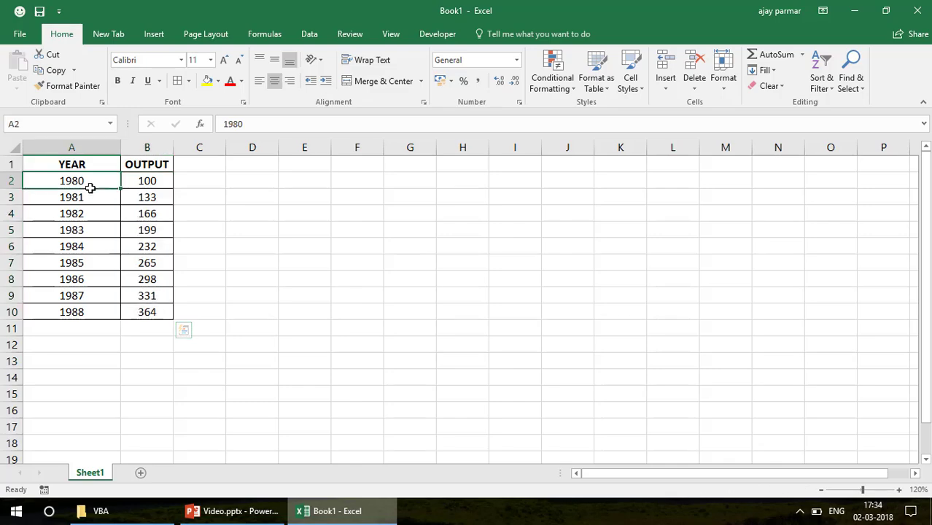
shift+click(93, 312)
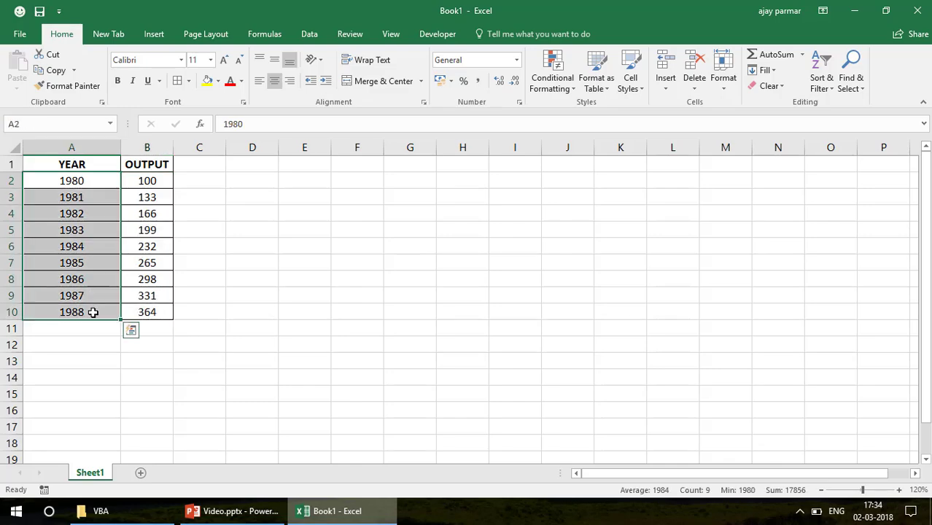
click(87, 183)
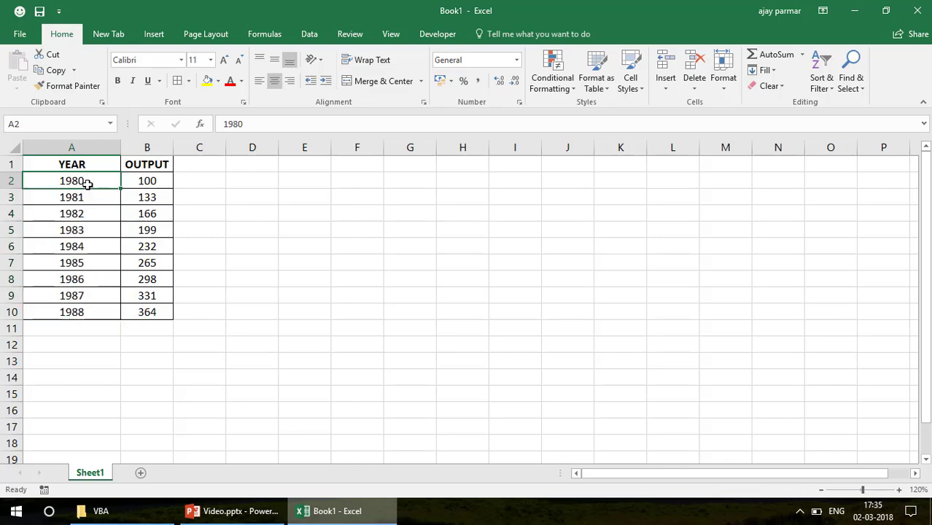
Try prefixing A2 with YEAR and filling it down, then undo both changes
click(273, 125)
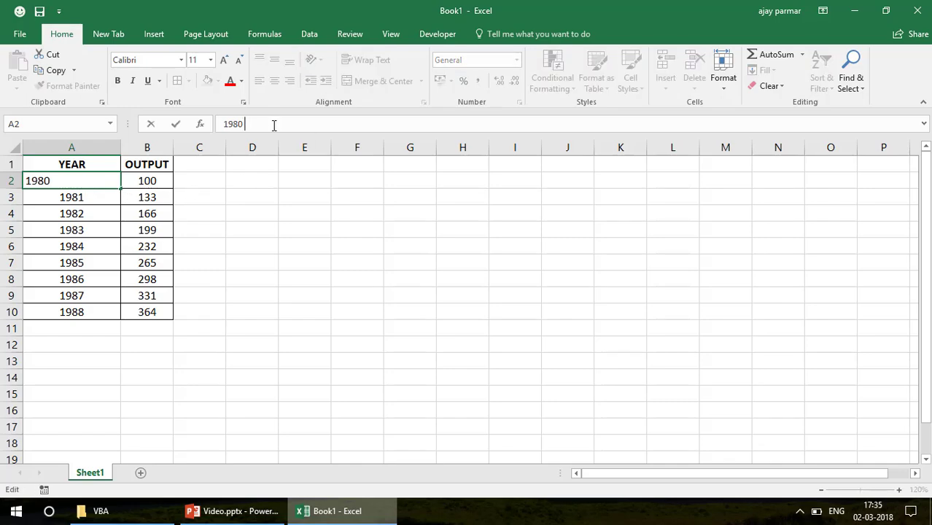
text(YEAR)
key(Return)
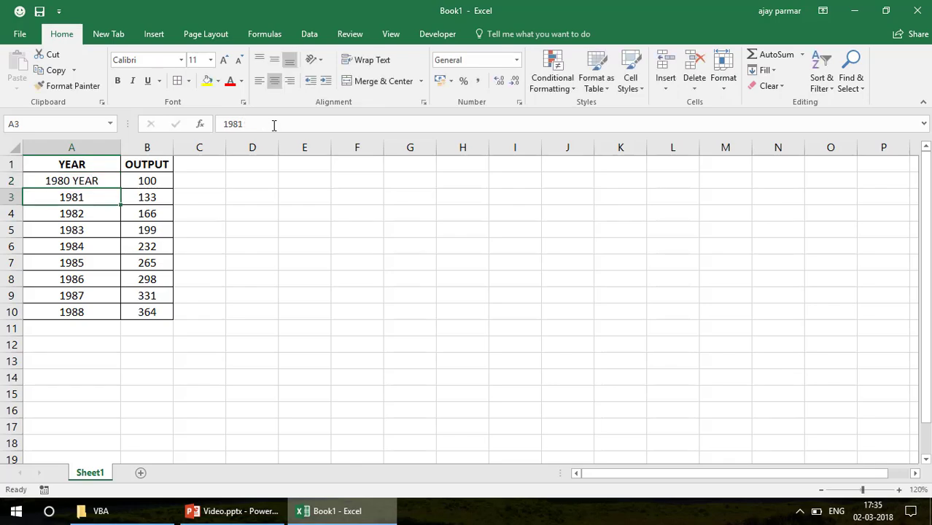
key(Up)
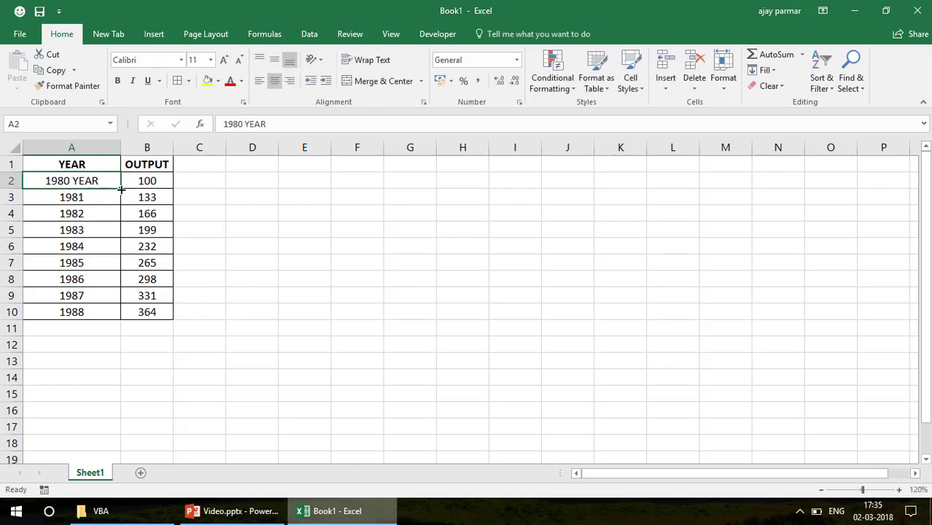
drag(121, 188, 120, 319)
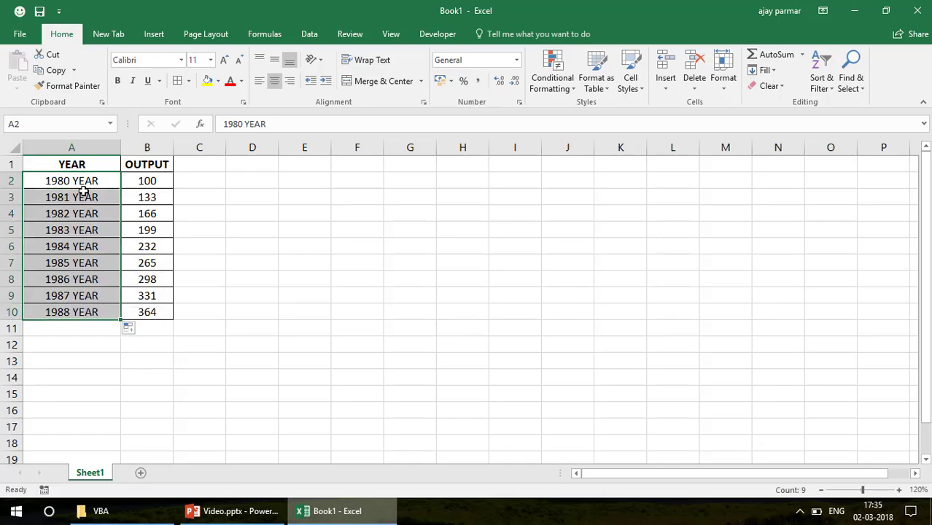
click(133, 331)
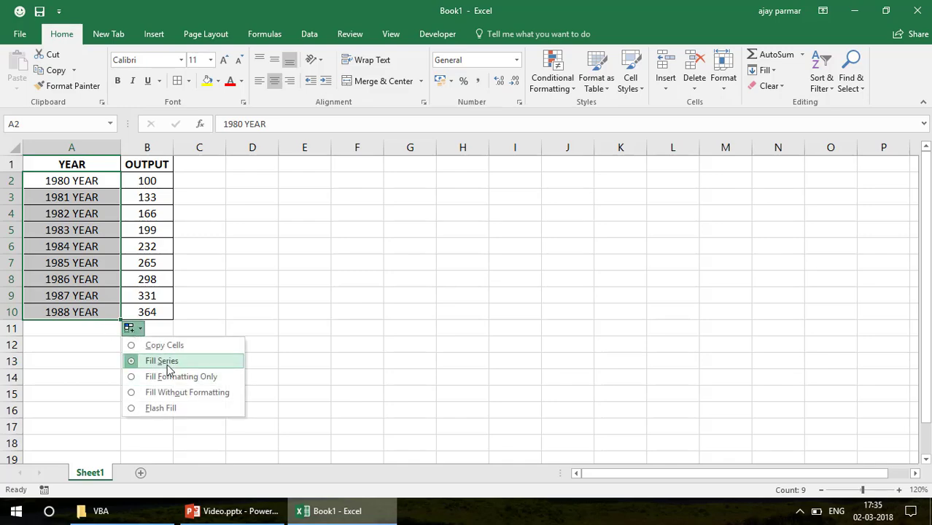
click(88, 180)
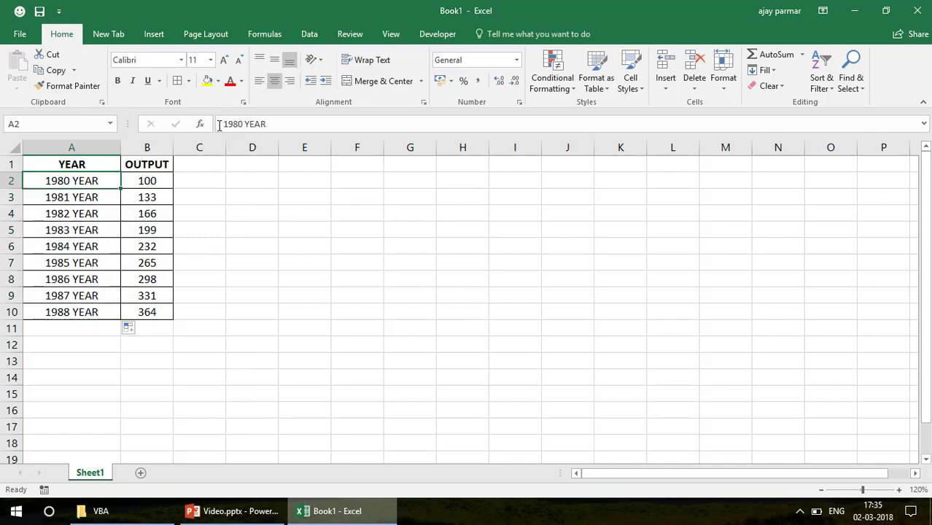
key(ctrl+z)
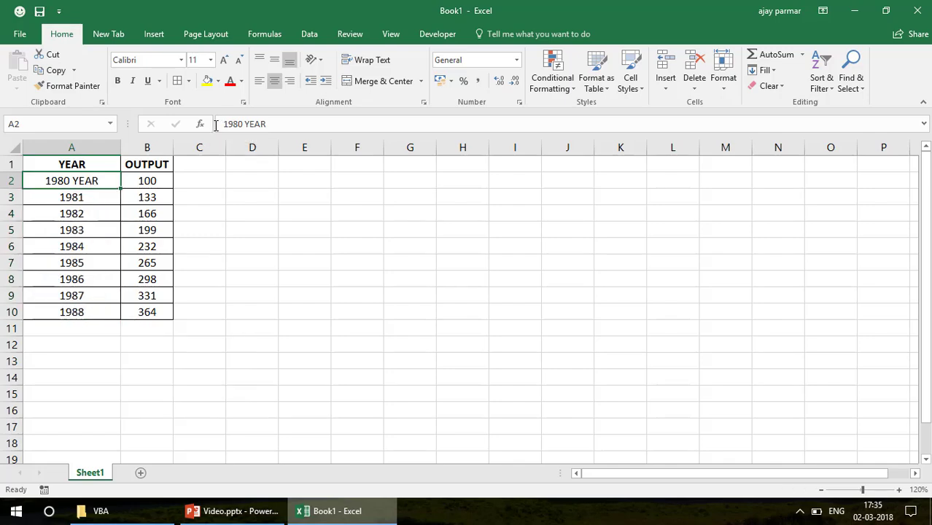
key(ctrl+z)
Re-enter A2 as 'YEAR 1980' and fill the labels down to YEAR 1988
click(225, 125)
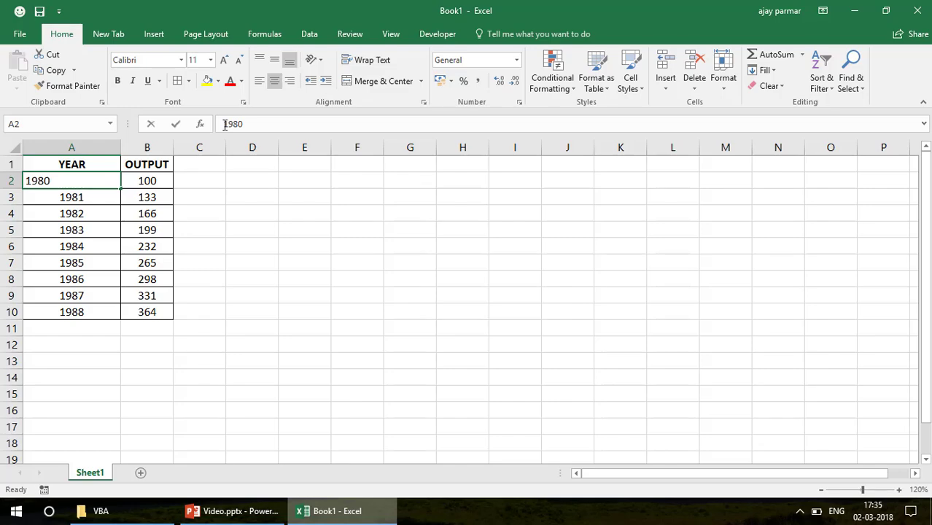
text(YEAR)
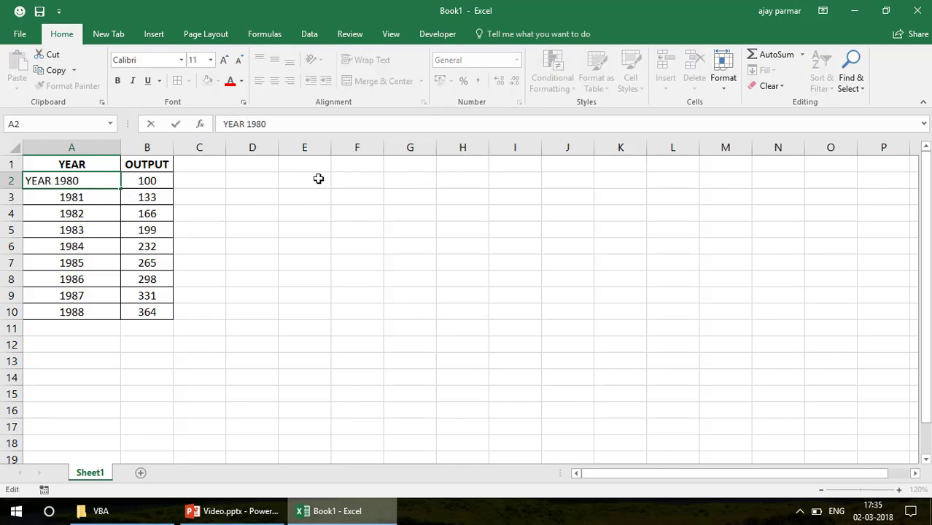
key(BackSpace)
key(BackSpace)
key(BackSpace)
key(BackSpace)
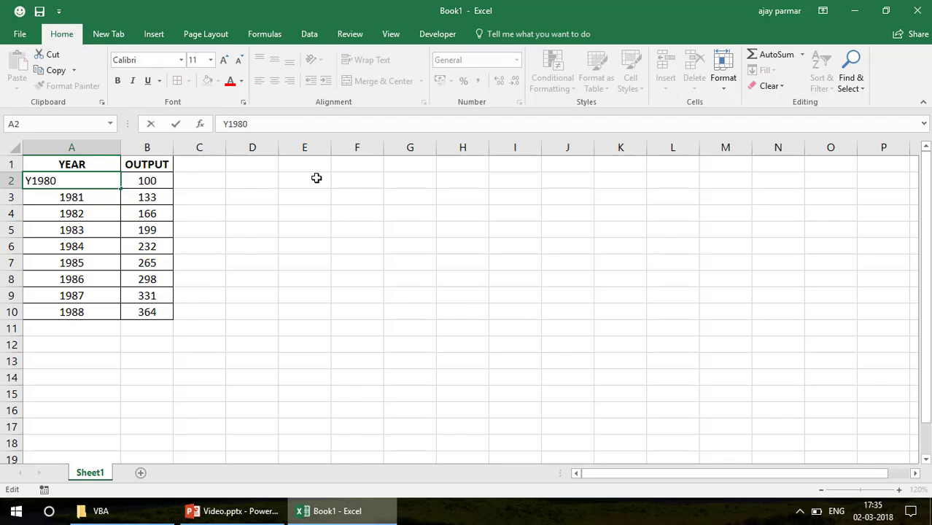
text(EAR)
key(Return)
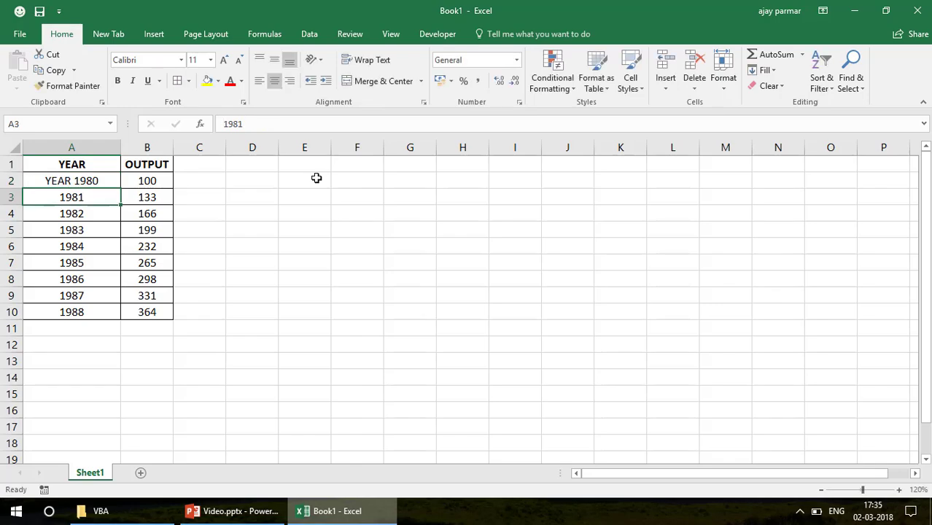
click(75, 182)
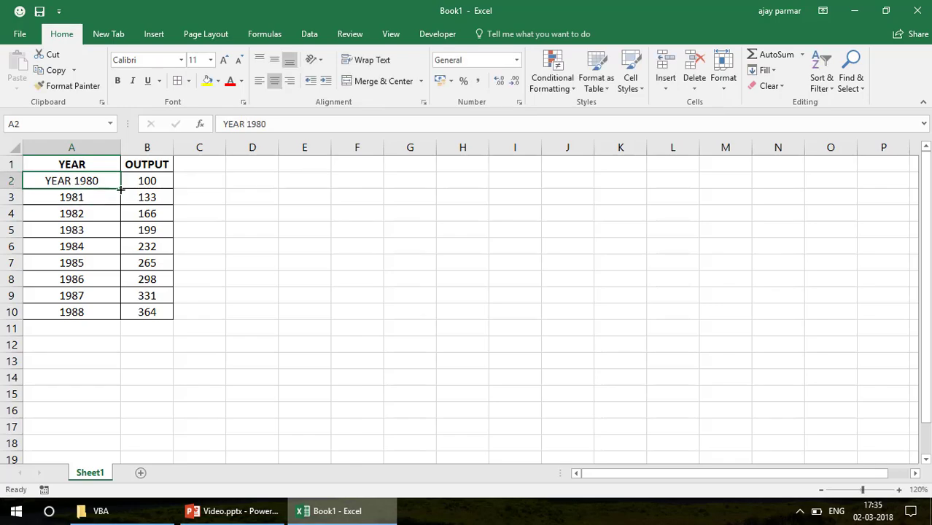
double_click(121, 189)
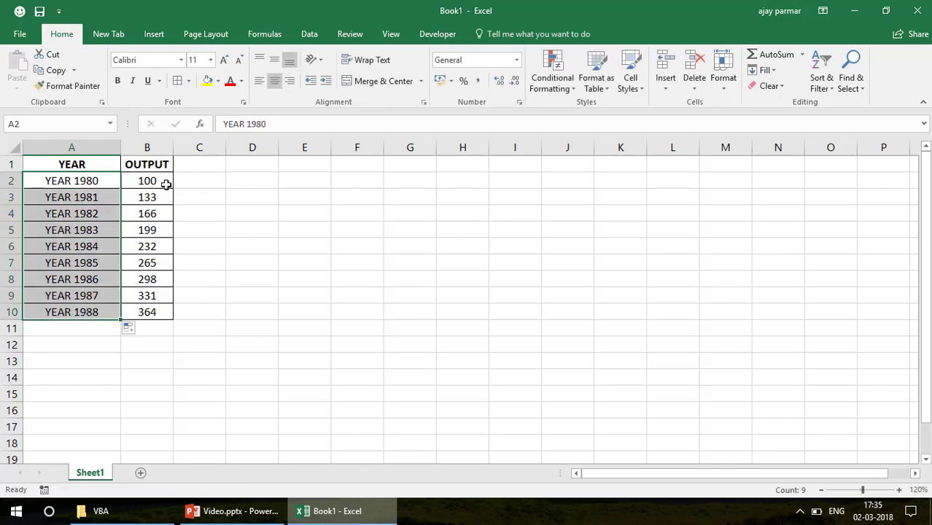
click(101, 167)
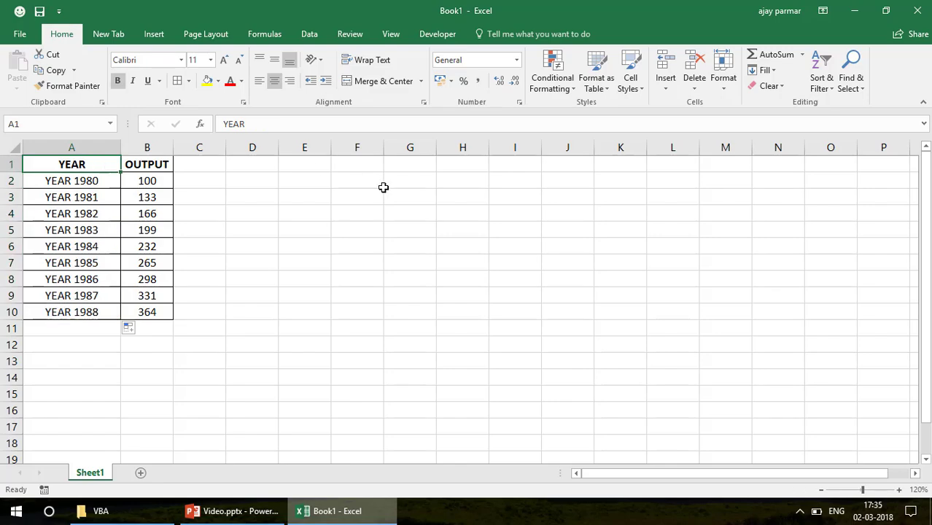
click(424, 241)
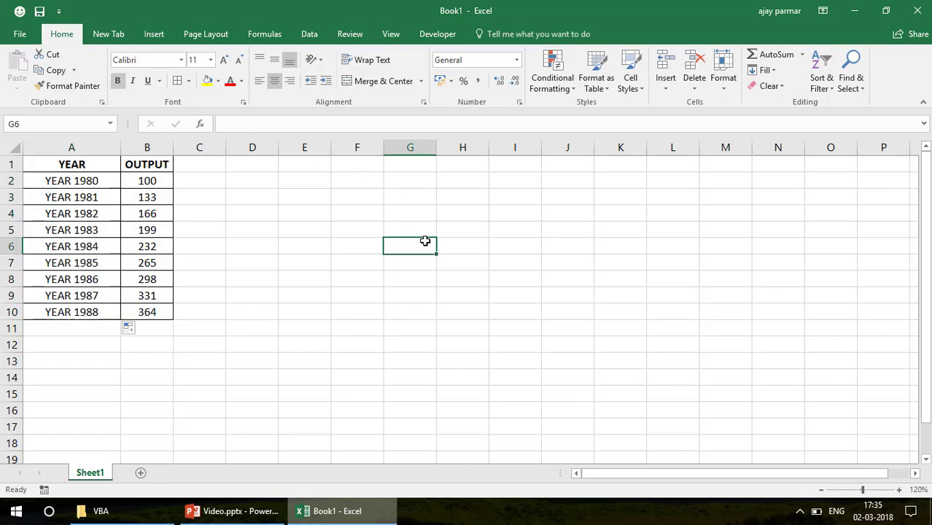
Insert a clustered column chart plotting A1:B10, with YEAR 1980–1988 as category labels
click(154, 36)
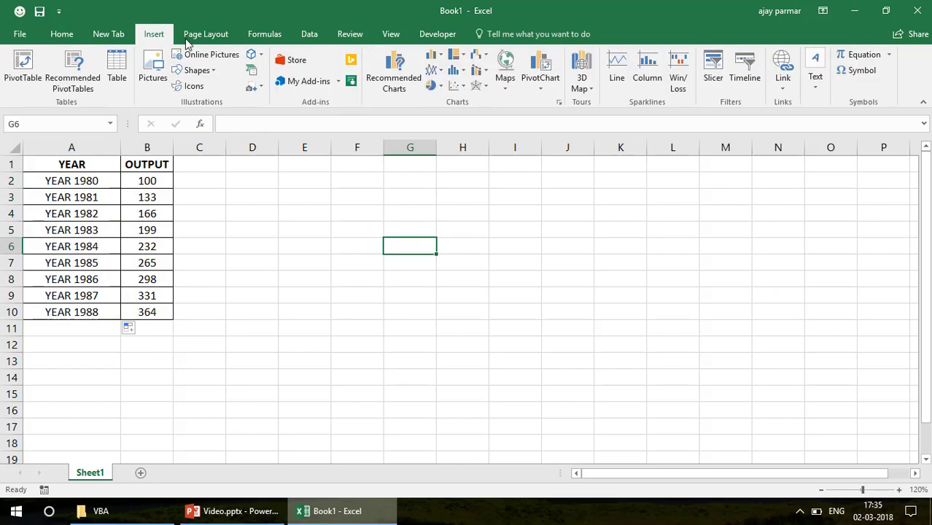
click(434, 55)
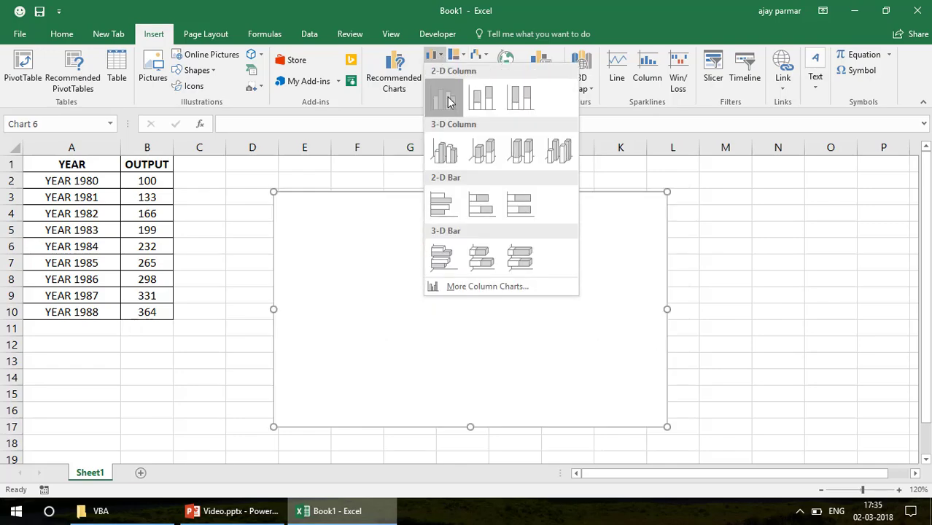
click(448, 102)
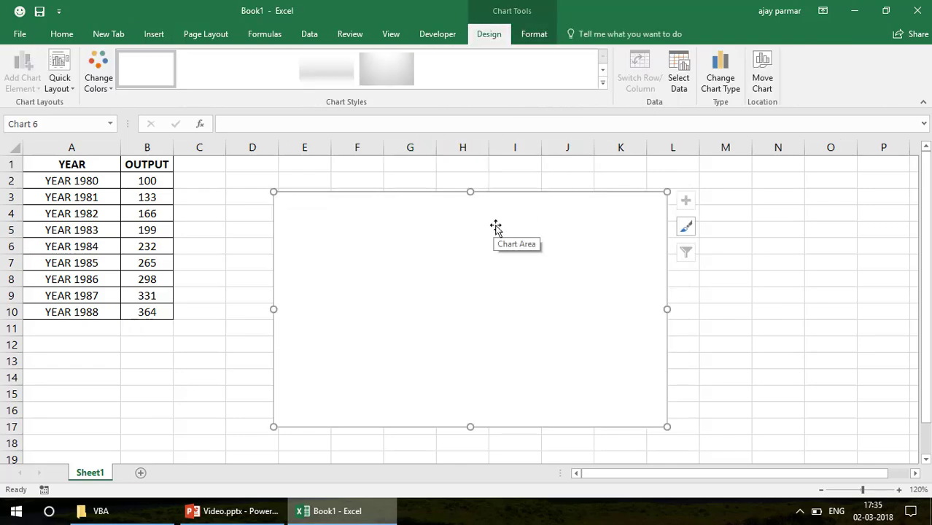
click(678, 86)
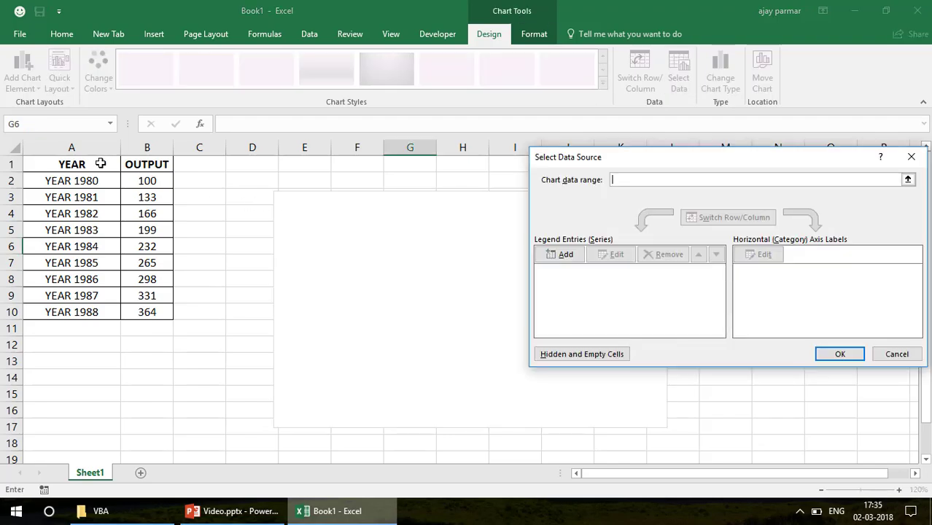
click(99, 162)
drag(154, 311, 155, 312)
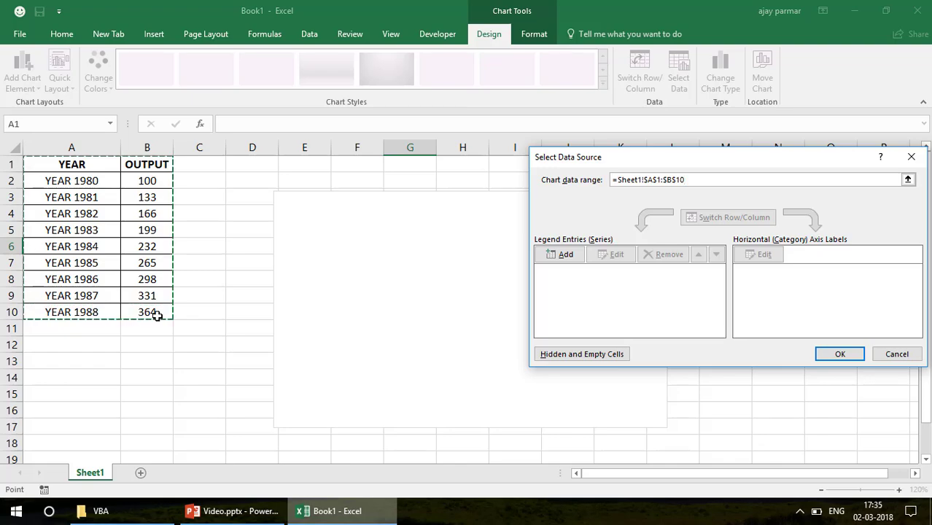
click(846, 358)
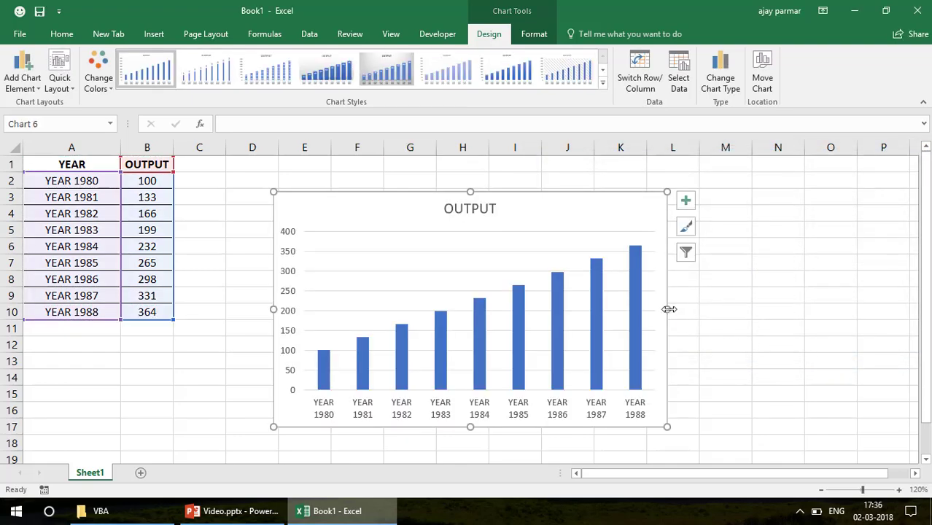
Widen the chart to the right, nudge it up, and select its plot area
drag(668, 309, 761, 312)
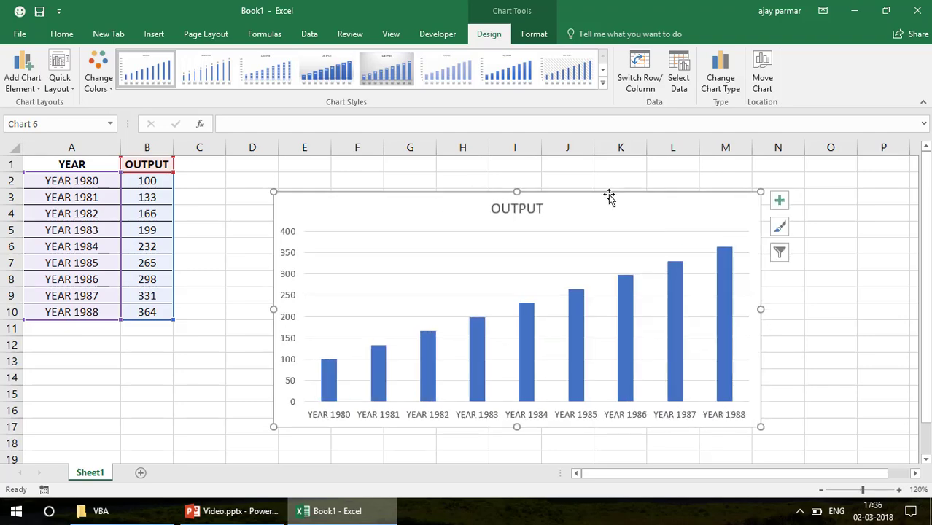
drag(608, 197, 620, 169)
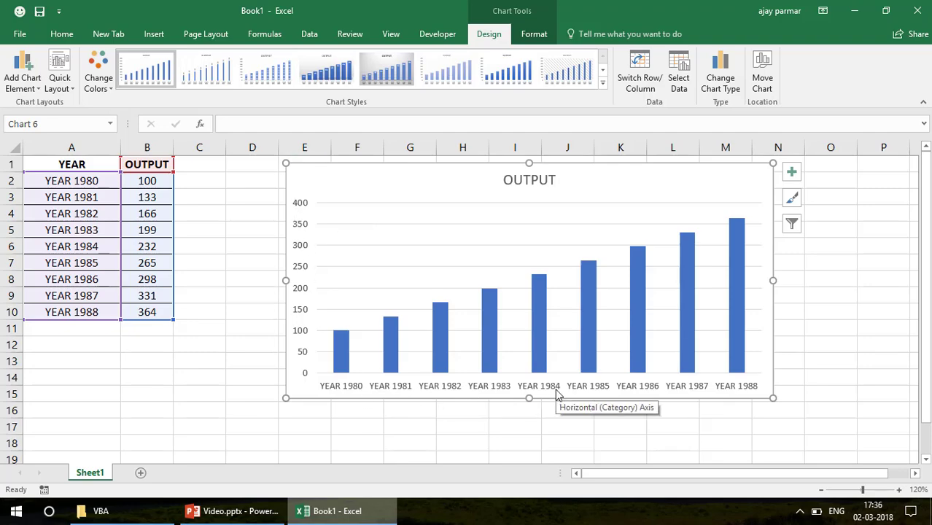
click(484, 225)
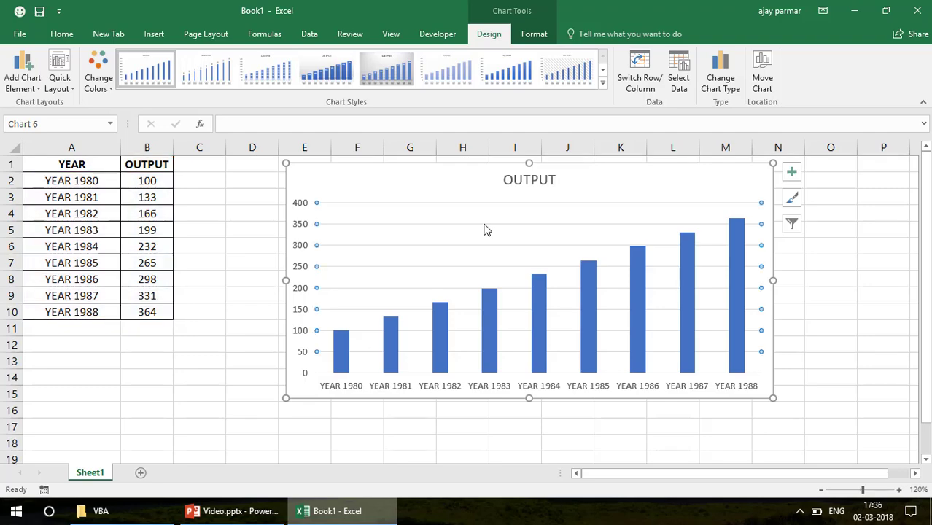
click(486, 229)
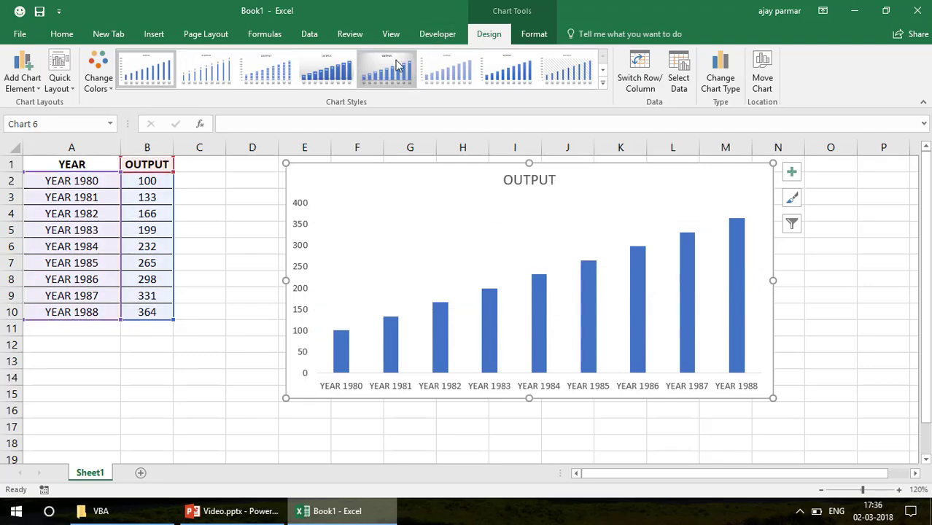
Apply the outlined-column chart style with value labels above each bar
click(398, 65)
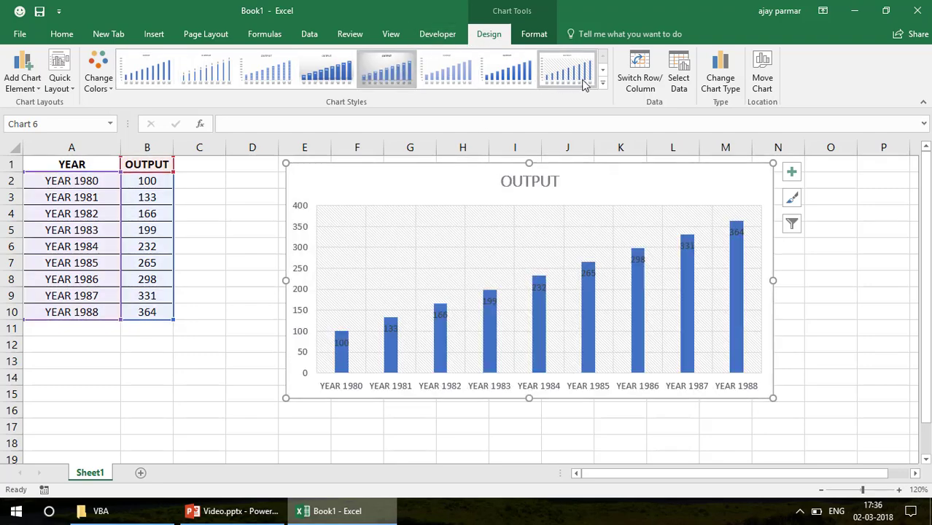
click(602, 86)
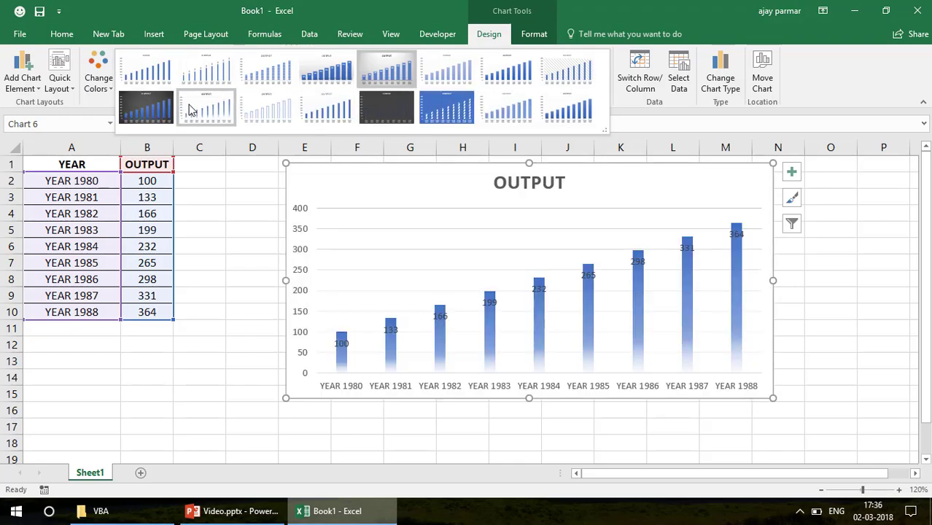
click(243, 112)
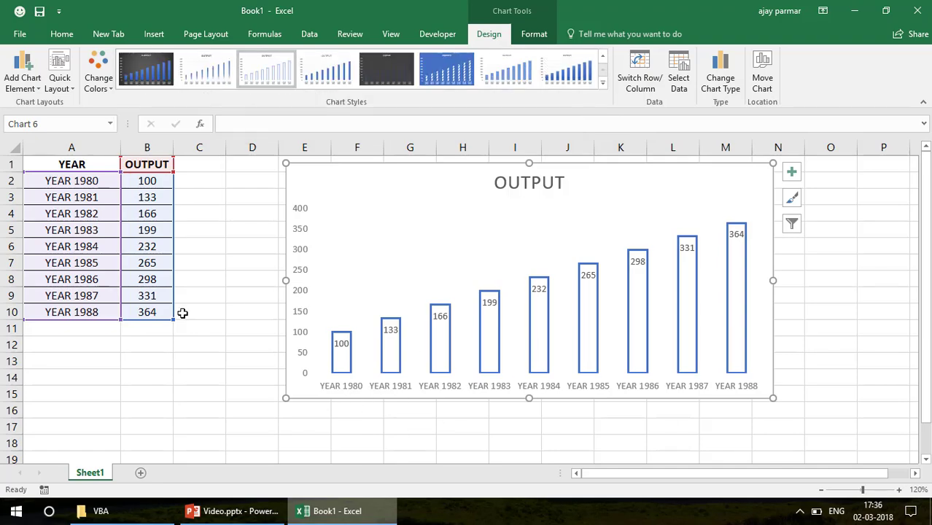
click(198, 393)
click(87, 182)
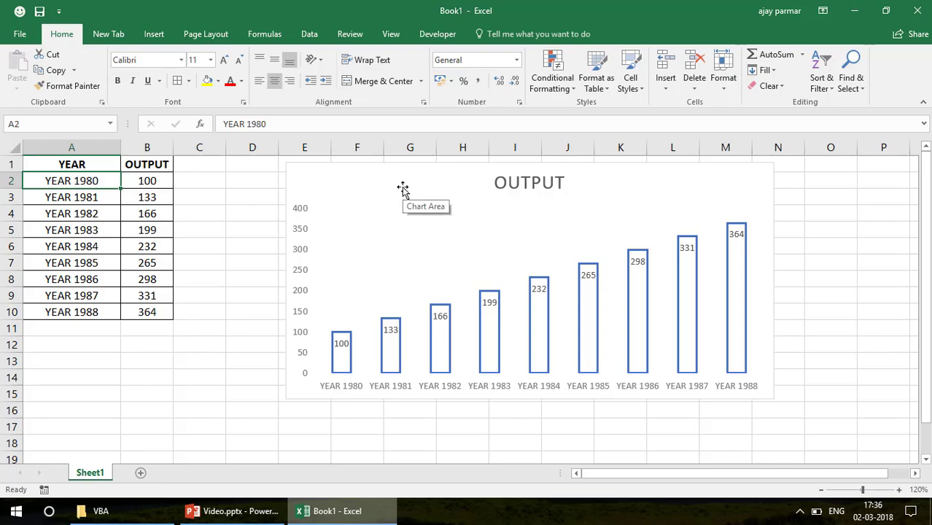
Undo the chart style, the chart itself, and the YEAR prefix in column A
key(ctrl+z)
key(ctrl+z)
key(ctrl+z)
key(ctrl+z)
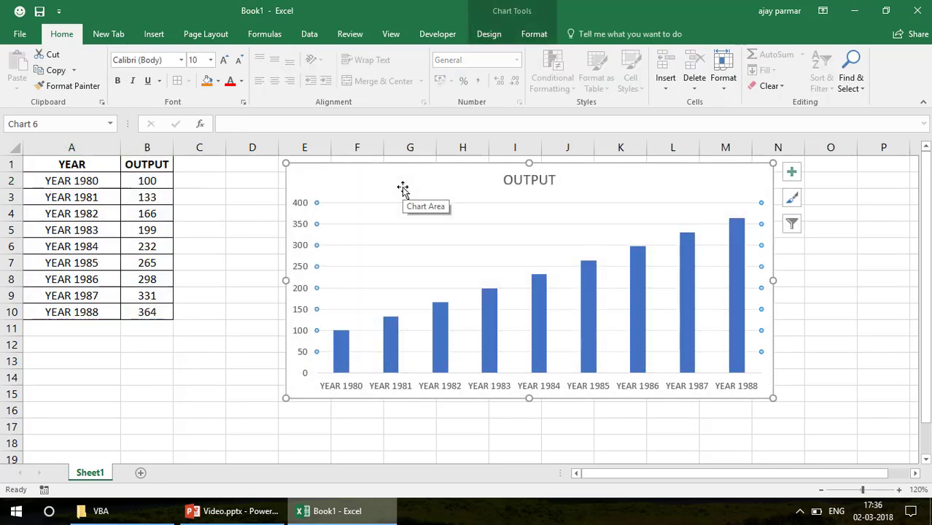
key(ctrl+z)
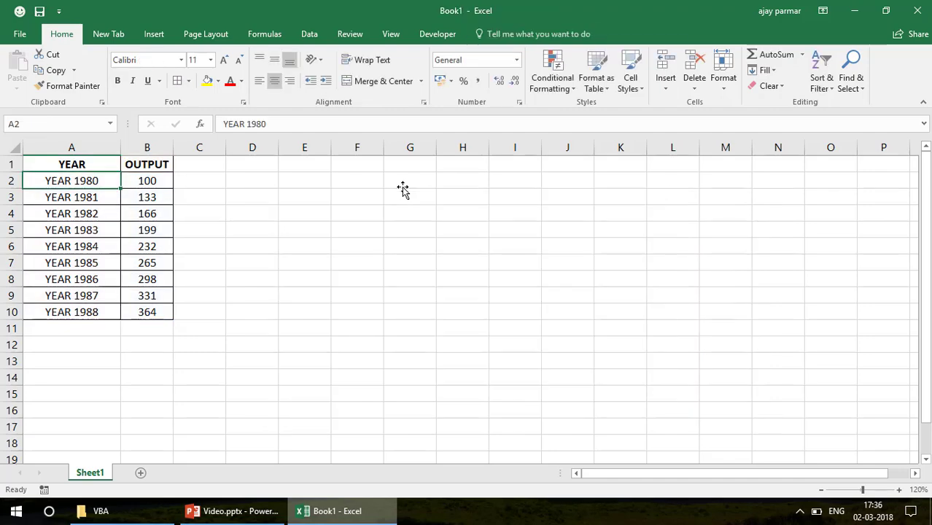
key(ctrl+z)
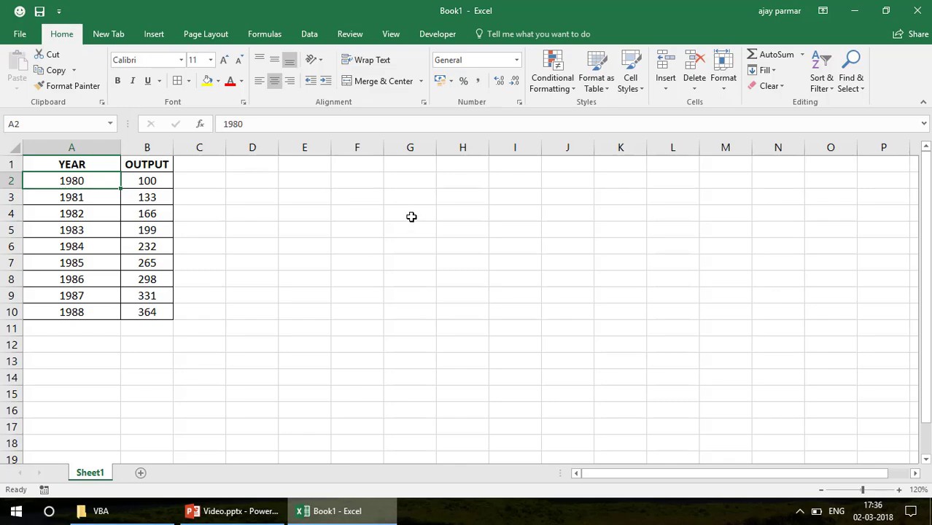
click(411, 216)
click(72, 183)
Check that A2 and A10 hold plain years, then select empty cell H4
click(101, 313)
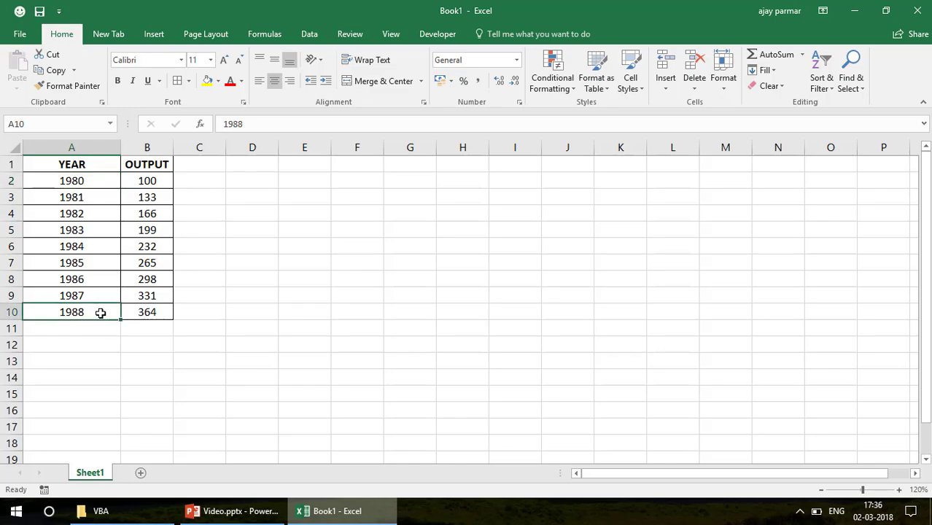
click(88, 175)
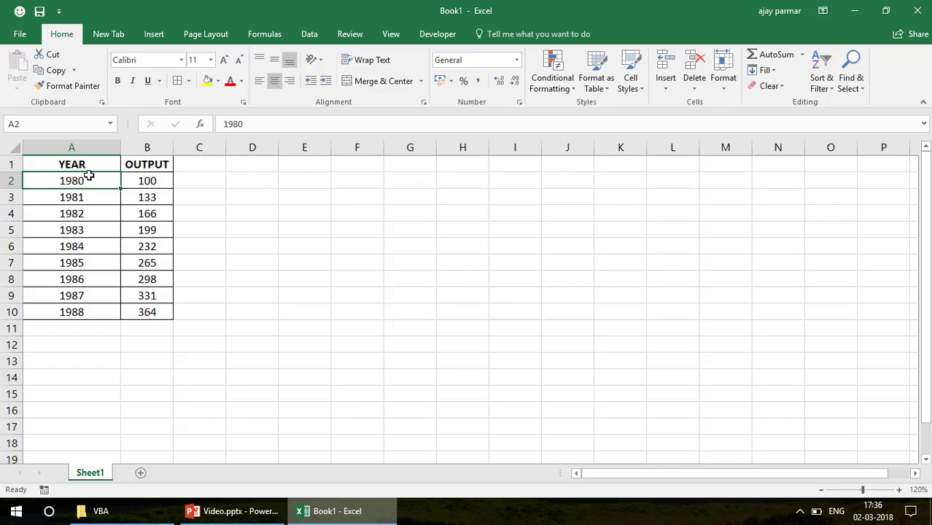
click(82, 324)
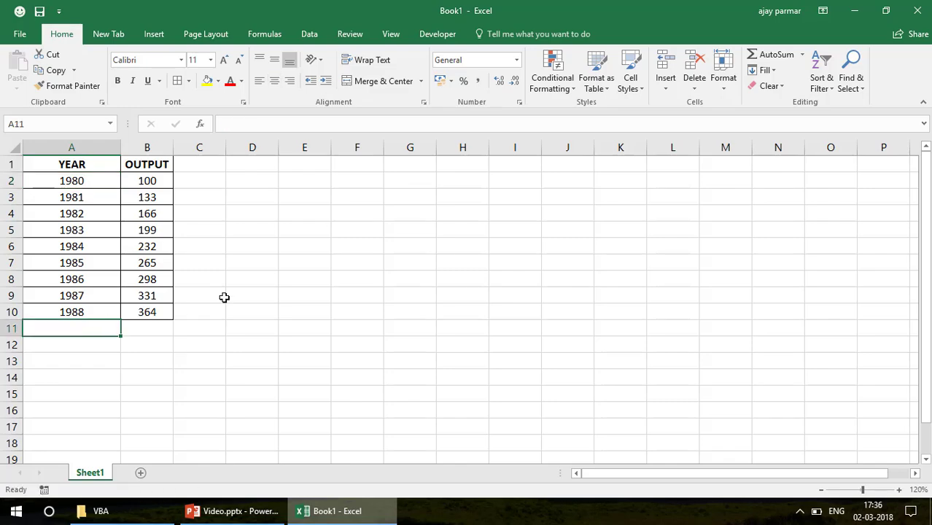
click(343, 281)
click(487, 218)
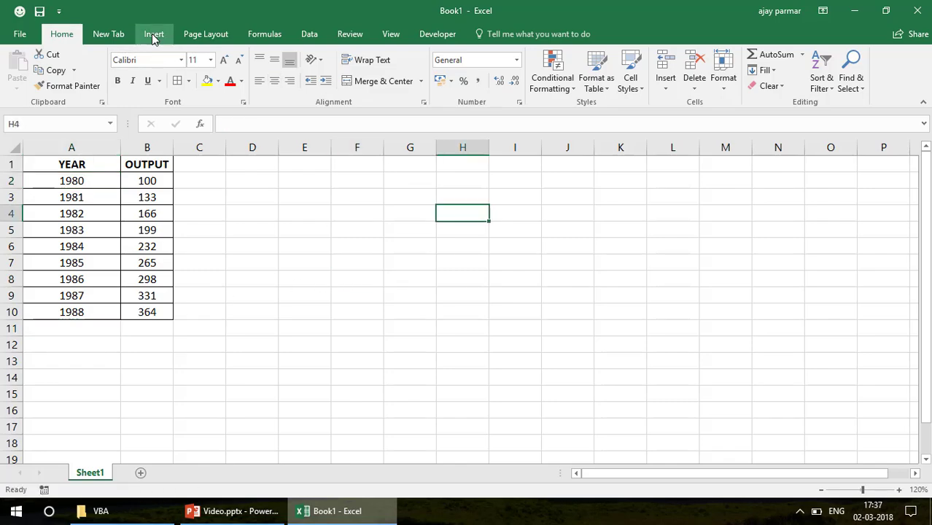
Insert a blank clustered column chart and bring up its Select Data window
click(152, 33)
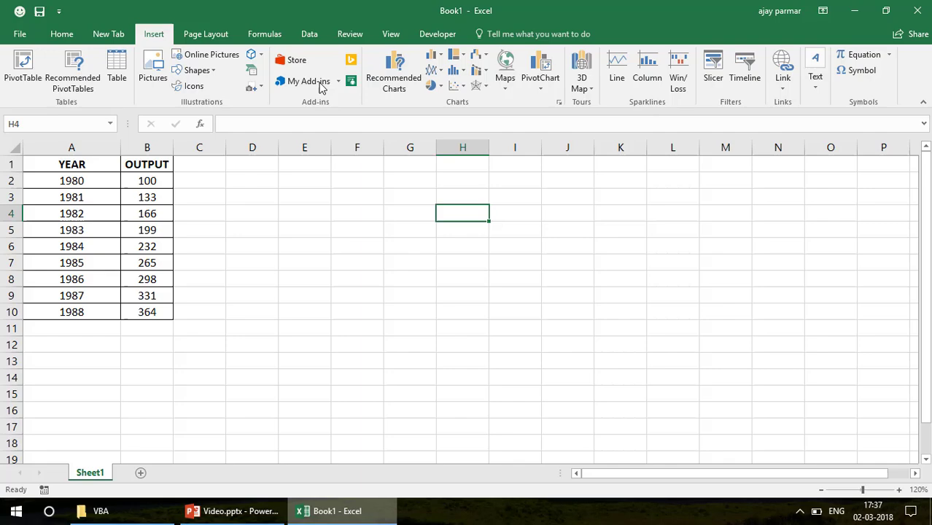
click(433, 55)
click(439, 98)
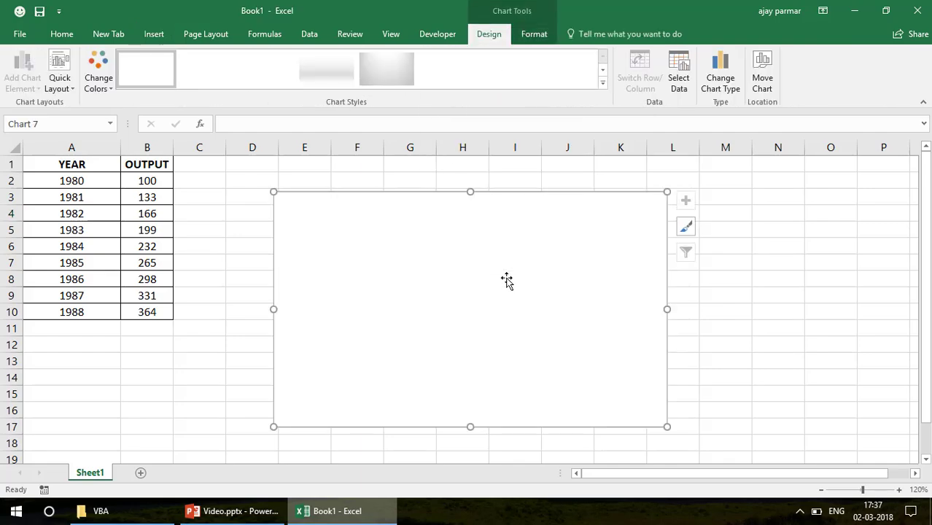
right_click(469, 252)
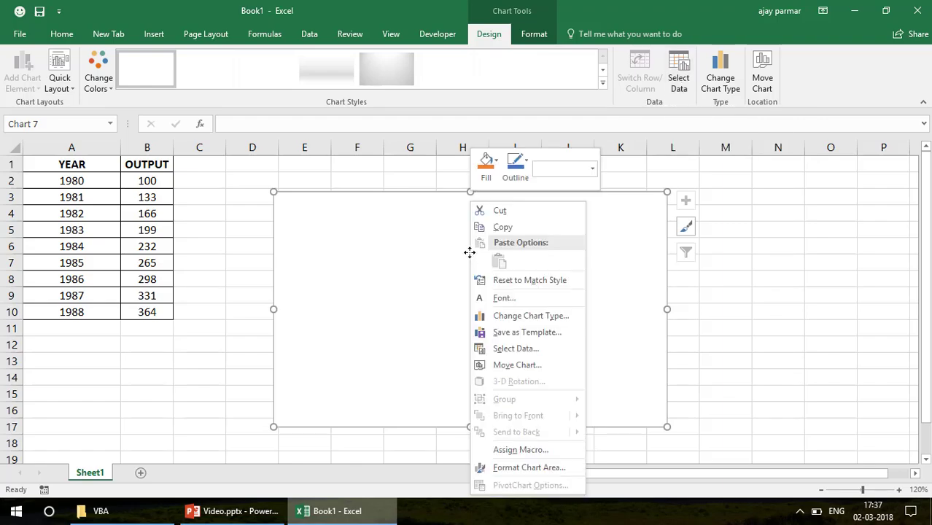
click(514, 348)
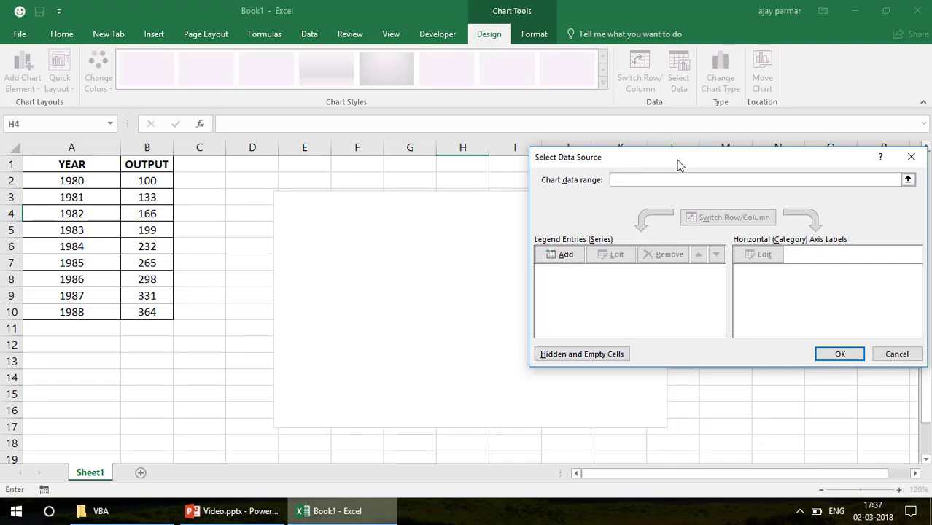
right_click(602, 158)
click(760, 181)
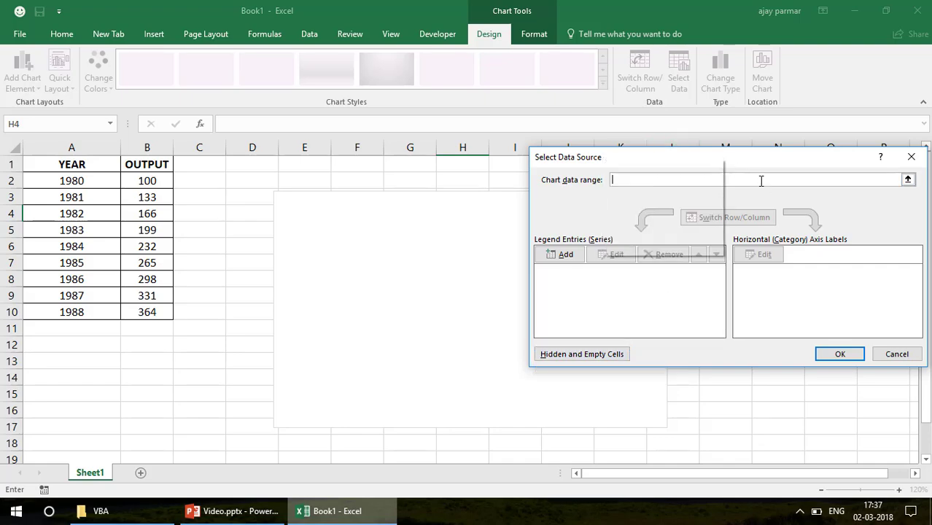
drag(730, 158, 638, 153)
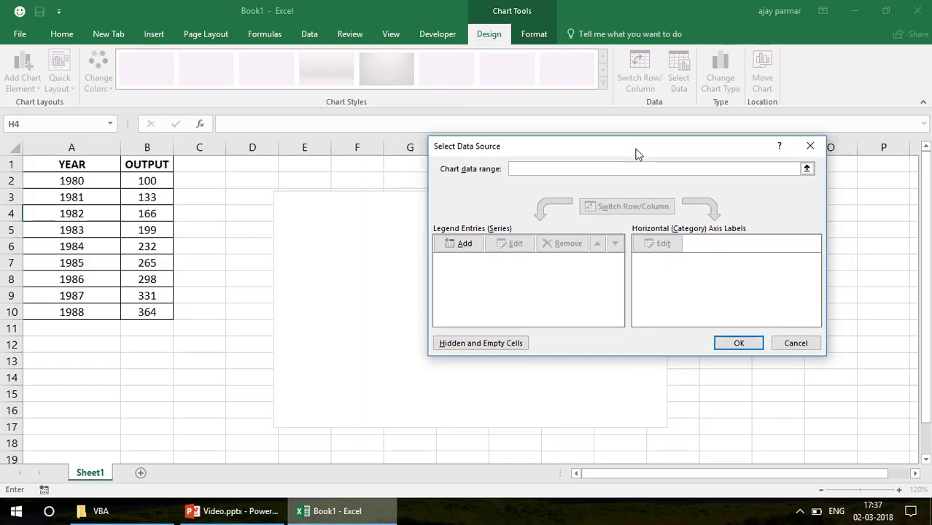
Add a series named from B1 (OUTPUT) with values B2:B10
click(475, 246)
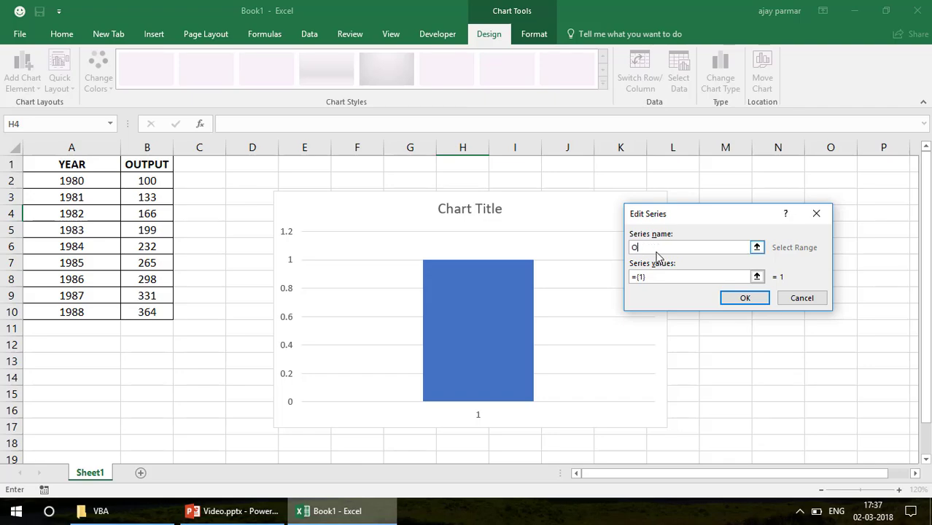
text(O)
click(139, 166)
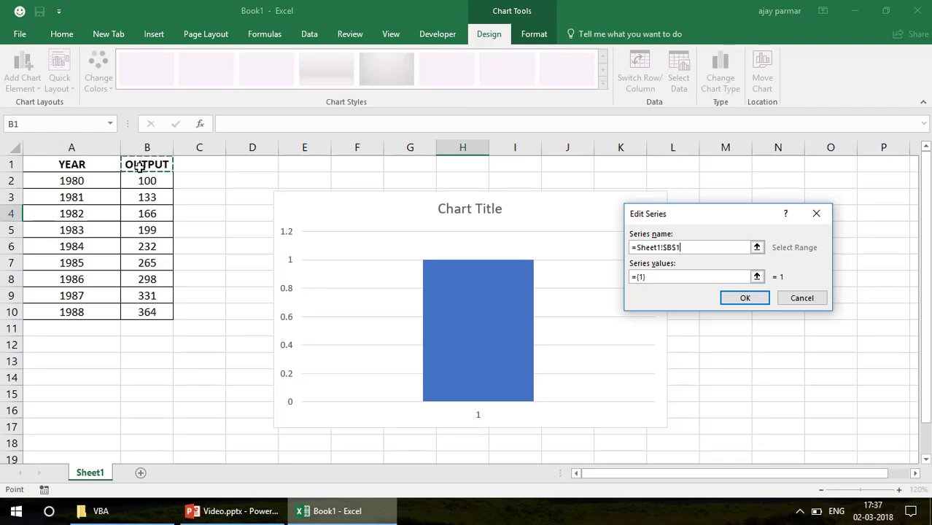
click(633, 278)
key(BackSpace)
key(BackSpace)
key(BackSpace)
key(BackSpace)
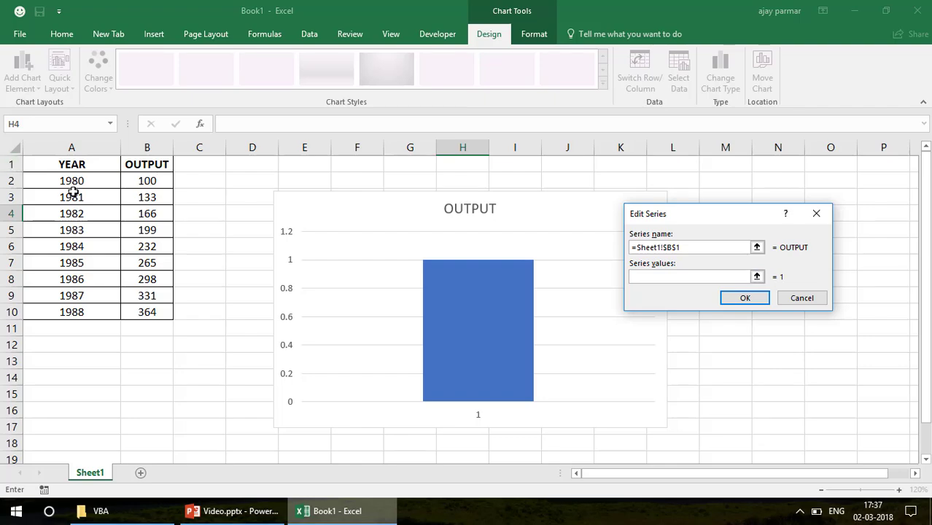
drag(156, 183, 151, 313)
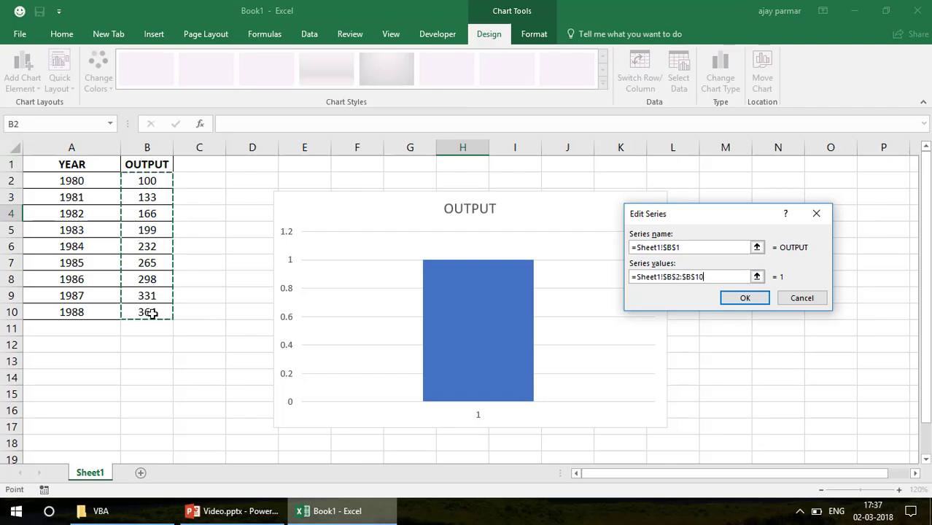
click(744, 299)
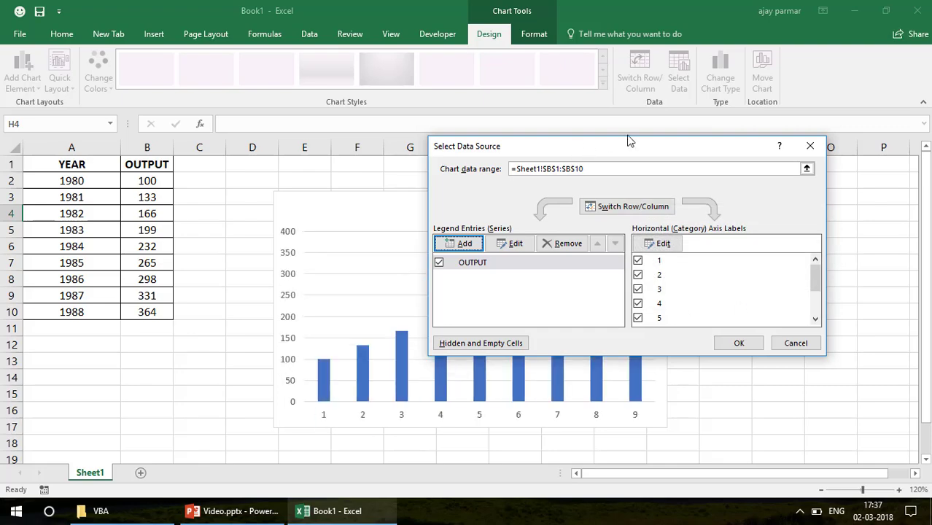
Set the chart's category axis labels to the years in A2:A10
drag(642, 151, 668, 112)
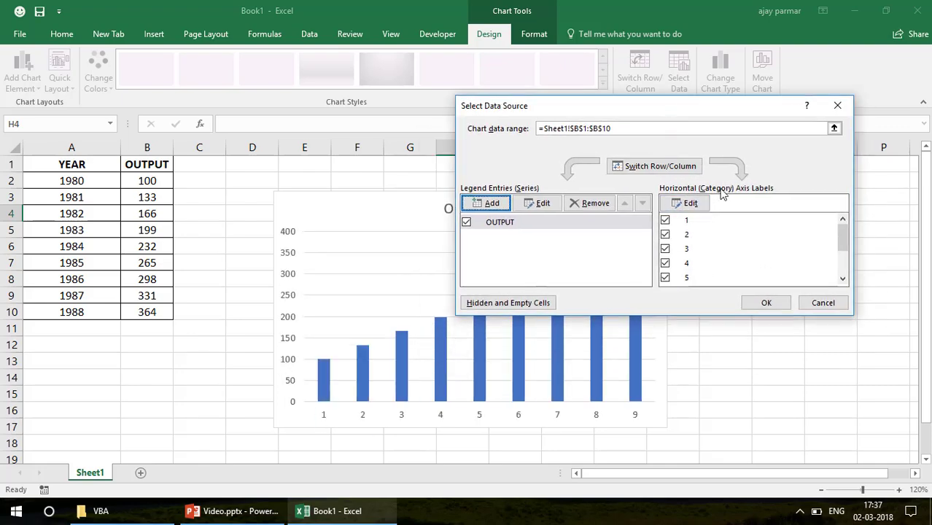
click(689, 204)
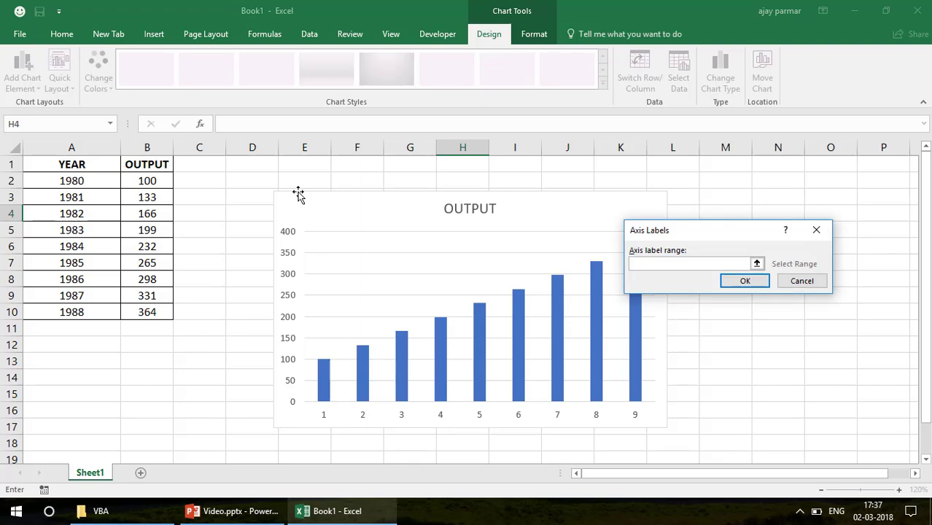
drag(38, 181, 95, 313)
click(750, 284)
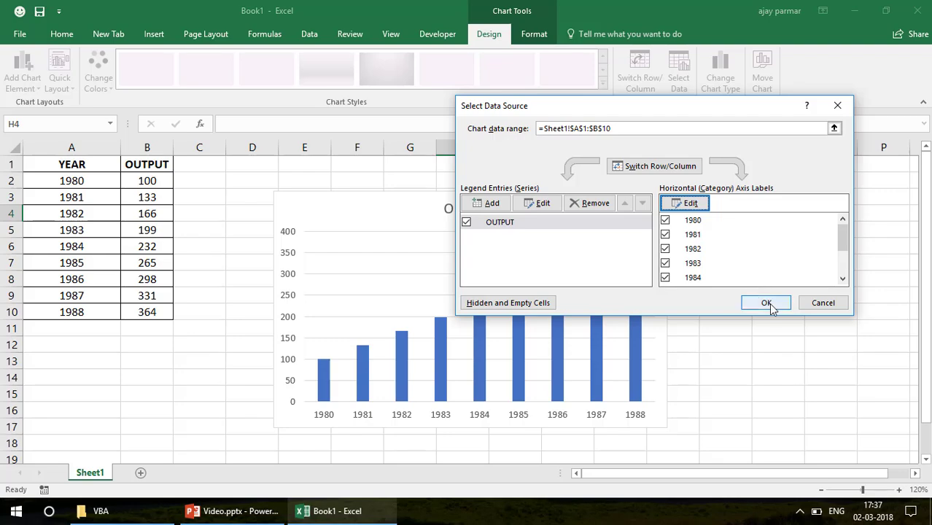
click(767, 303)
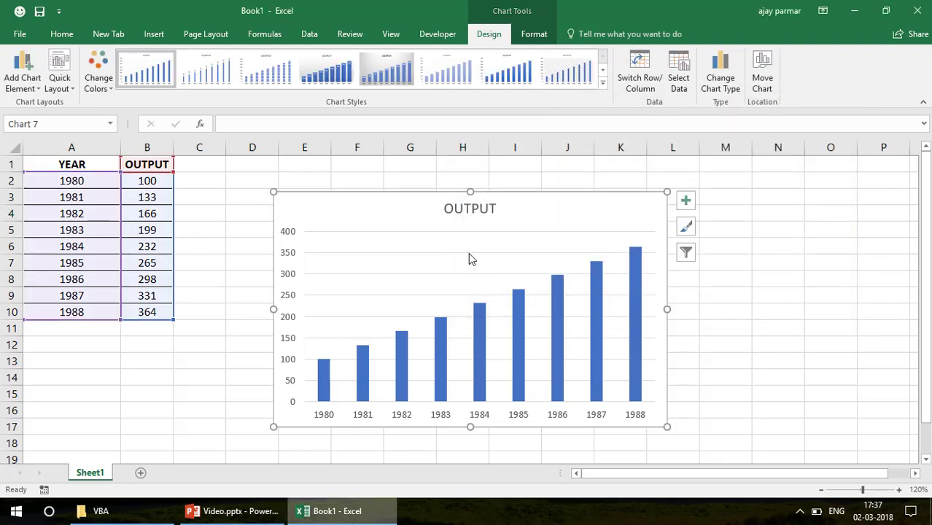
Move the chart further right and recheck its data source without changes
click(469, 253)
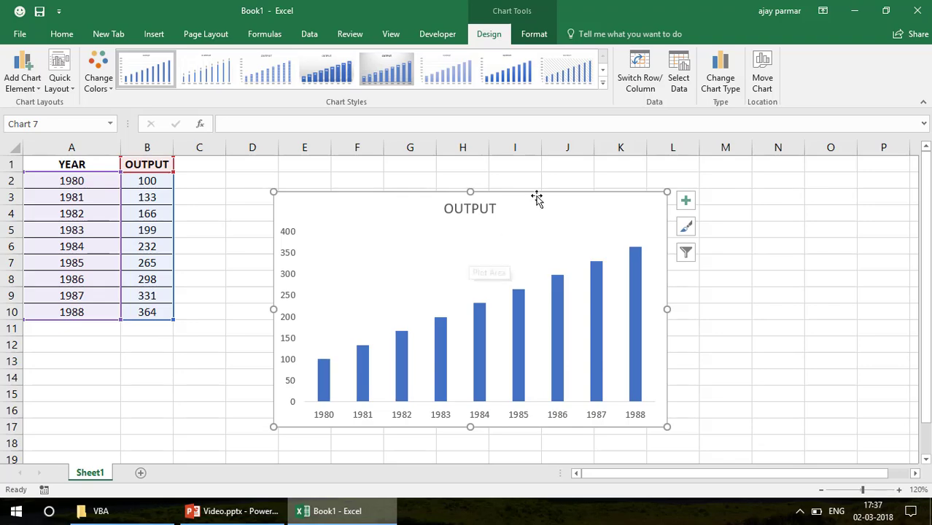
drag(546, 191, 600, 171)
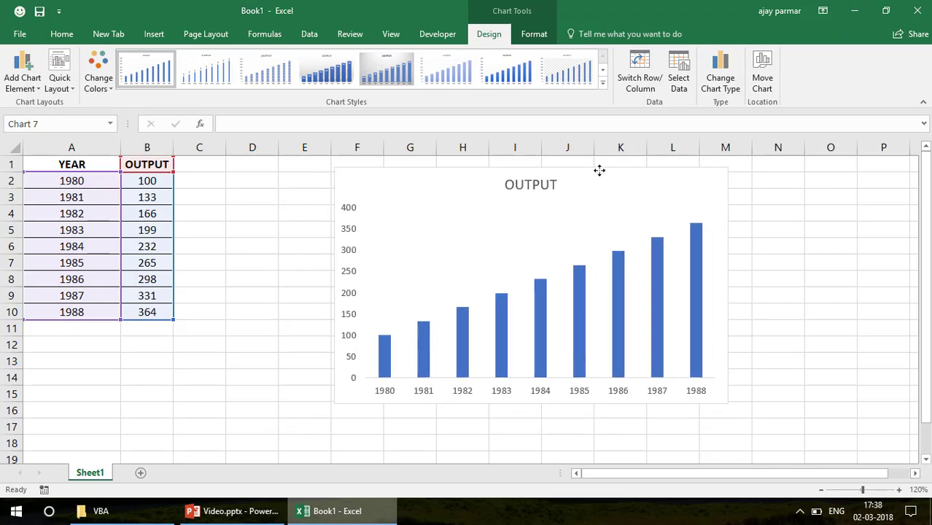
click(678, 83)
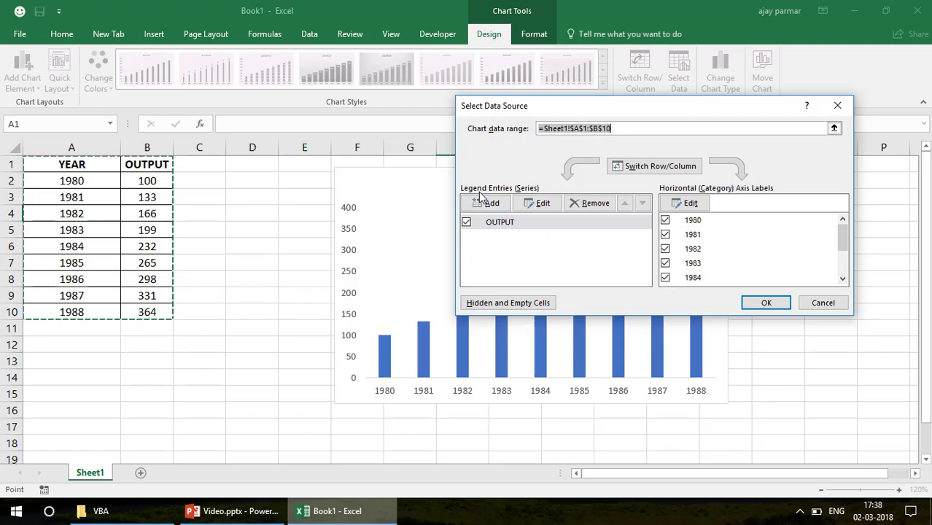
click(823, 303)
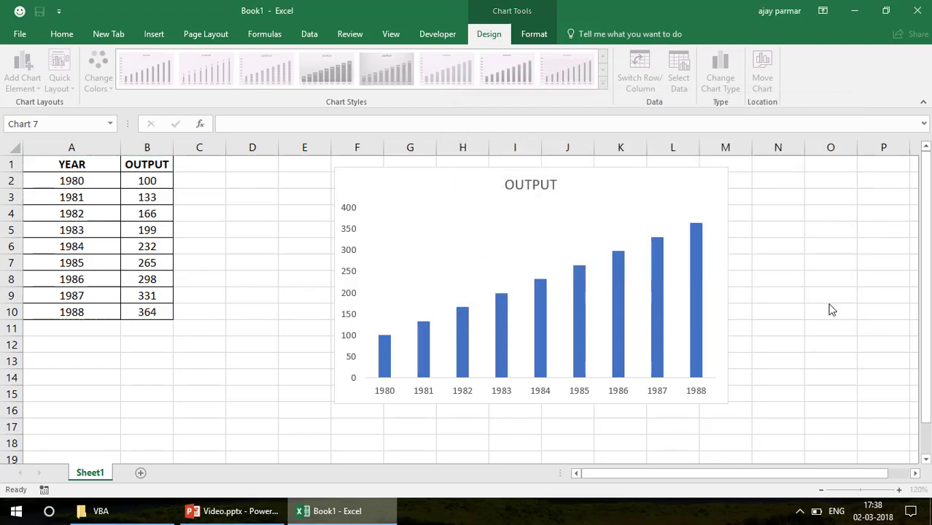
Add the header OUTPUT2 in cell C1
click(823, 265)
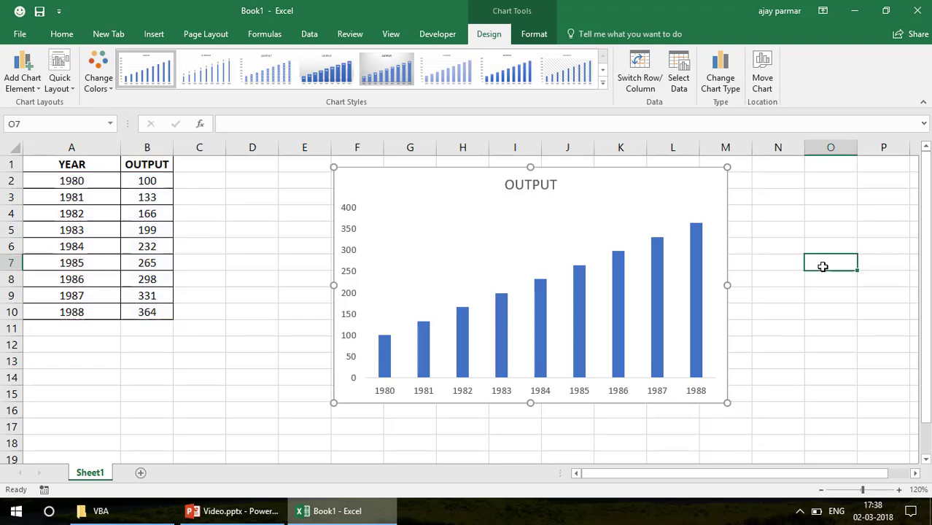
click(196, 166)
text(OUTPUT)
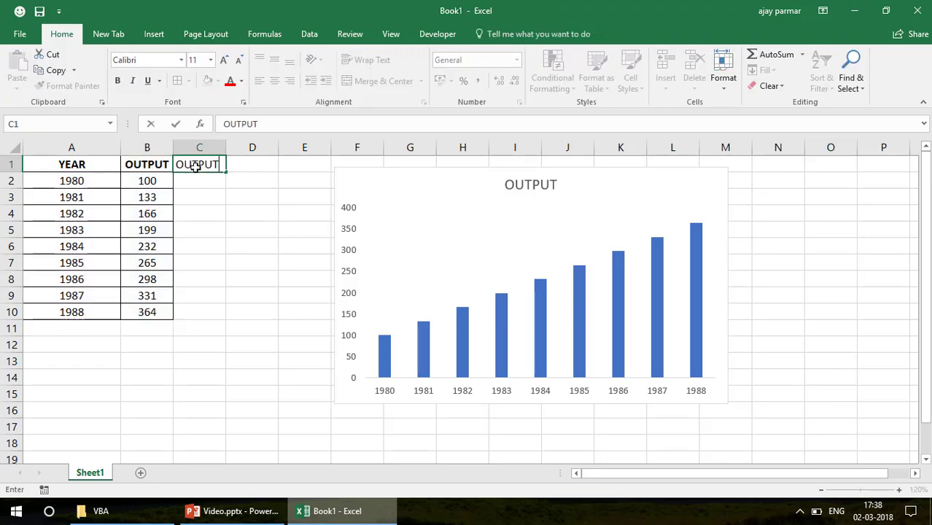
text(2)
key(Return)
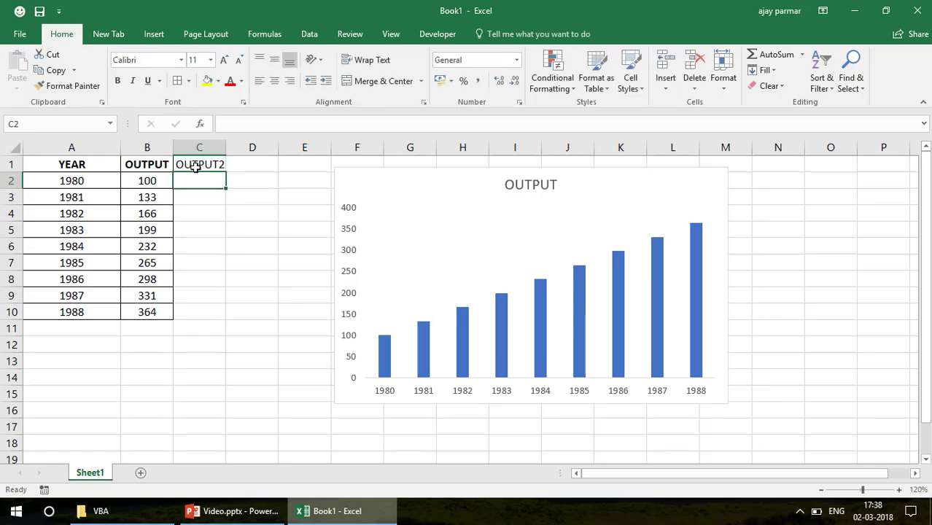
Enter the OUTPUT2 values from 44 down to 33 into C2:C10
text(44)
key(Return)
text(55)
key(Return)
text(777)
key(Return)
text(54)
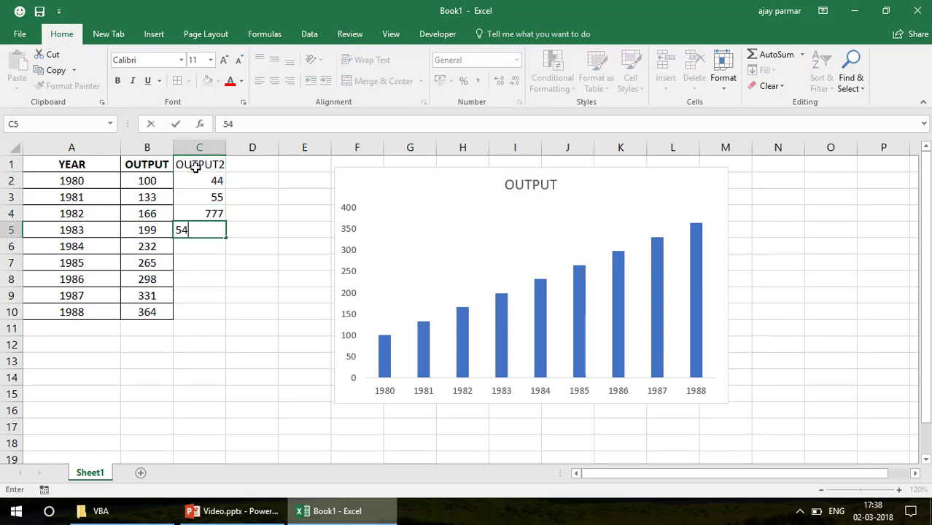
text(4)
key(Return)
text(333)
key(Return)
text(776)
key(Return)
text(43)
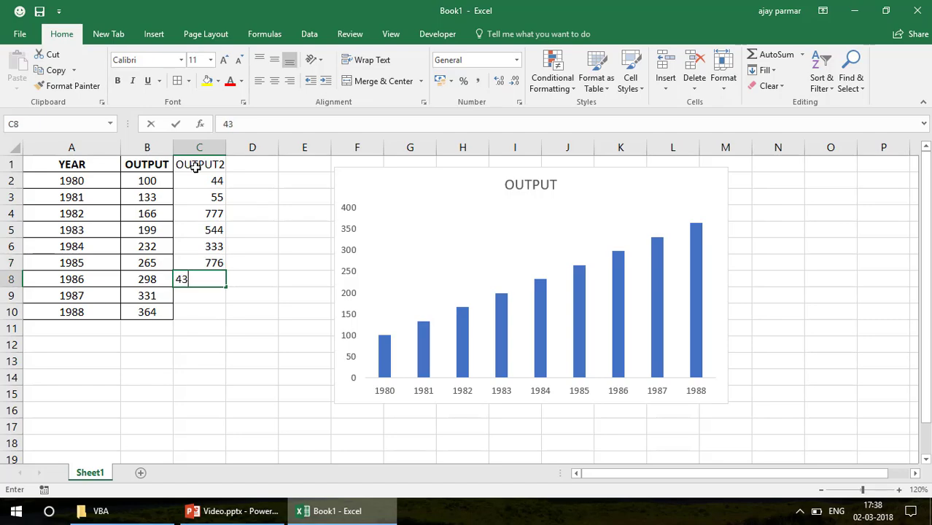
key(Return)
text(77)
key(Return)
text(33)
key(Return)
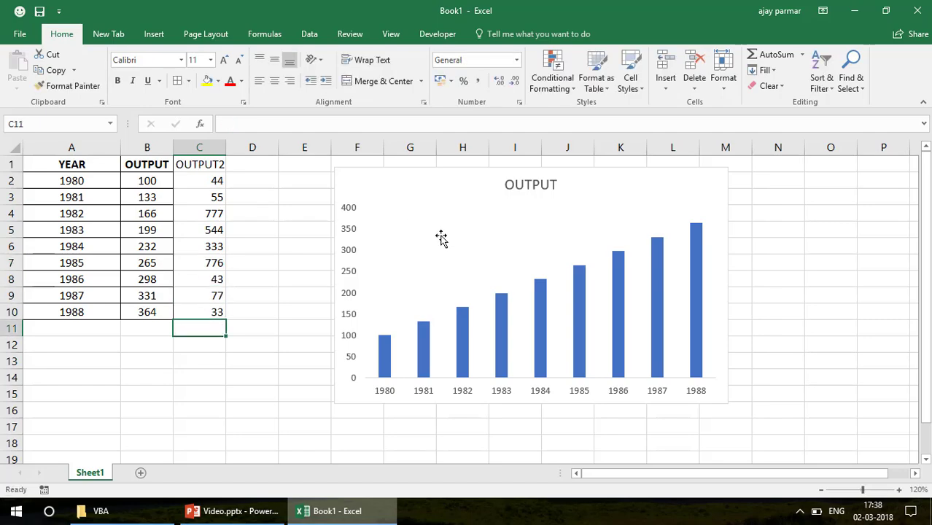
click(593, 218)
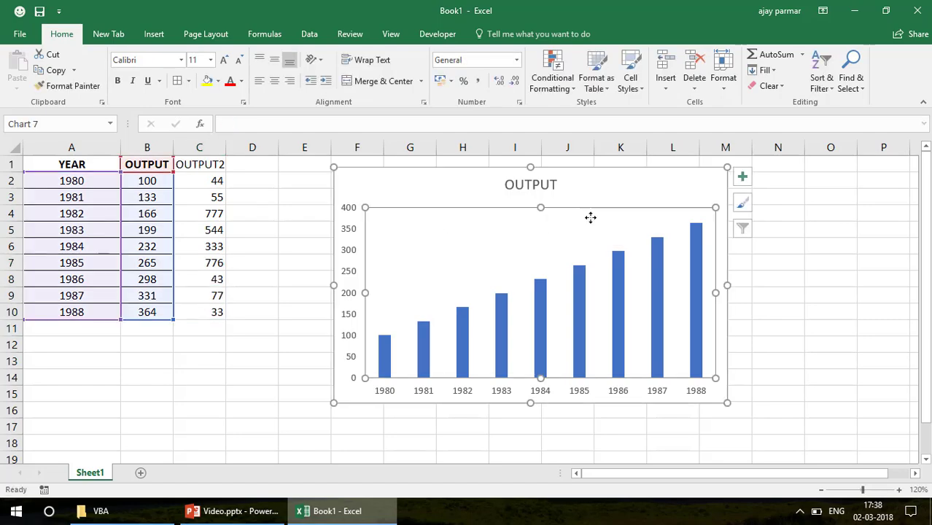
Add a new chart series named from C1 (OUTPUT2) with values C2:C10
right_click(621, 187)
click(656, 332)
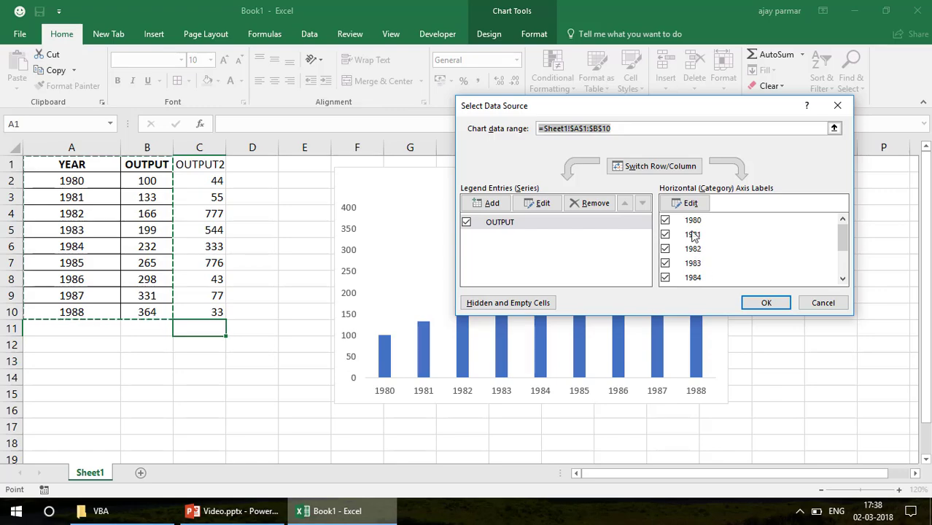
click(499, 204)
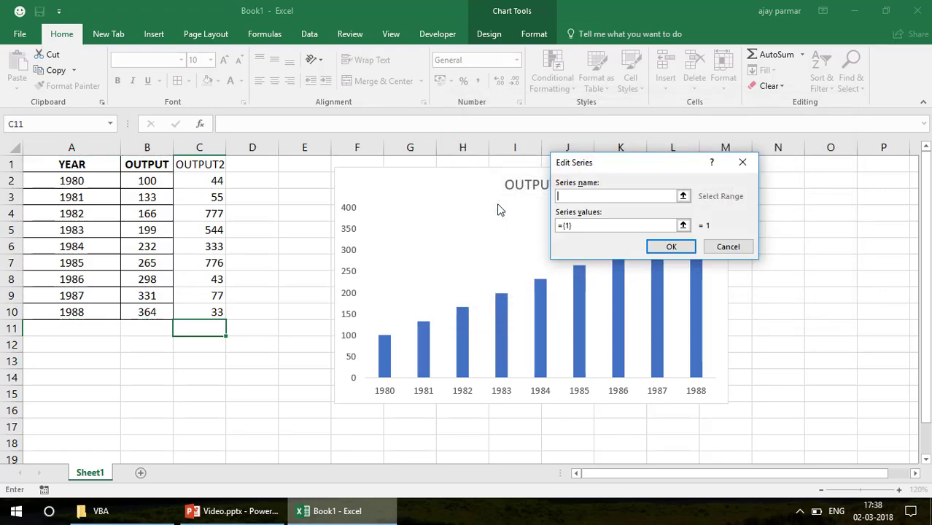
click(210, 164)
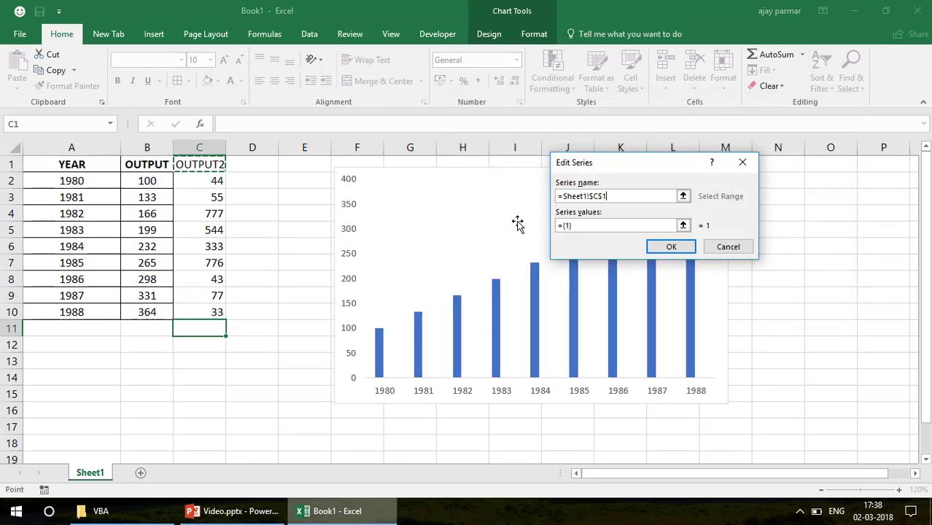
click(592, 231)
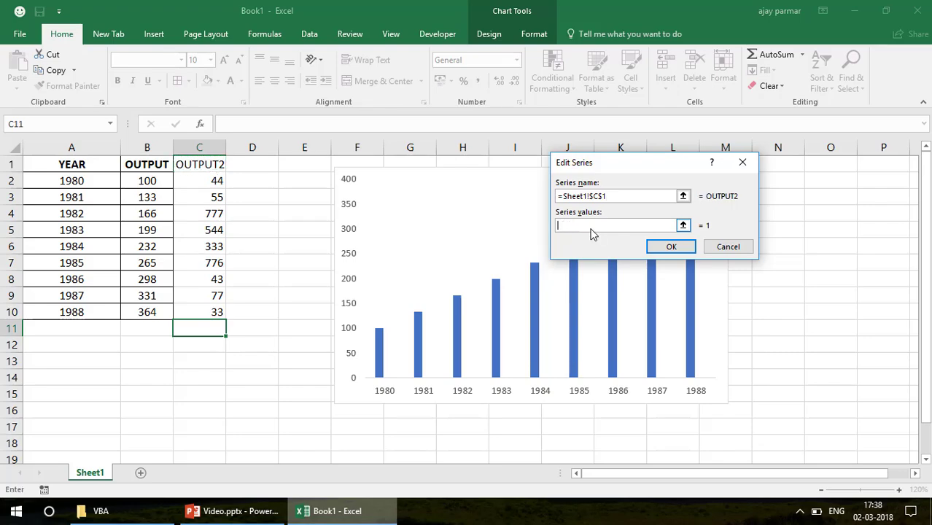
click(191, 182)
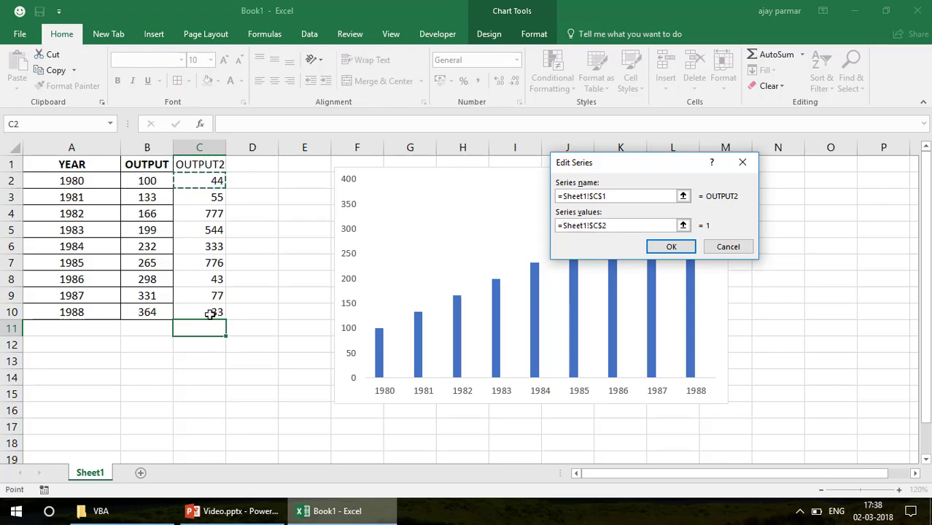
shift+click(210, 313)
click(677, 252)
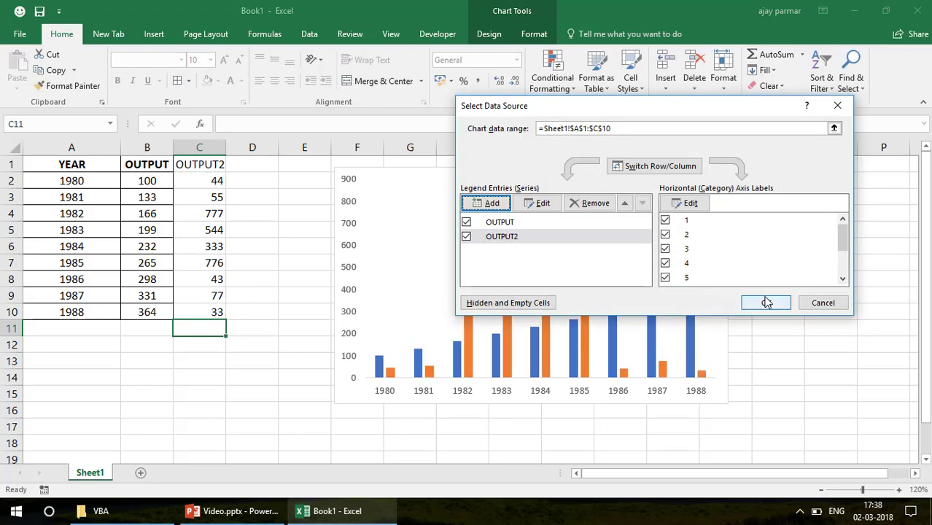
Set the category axis labels to the years in A2:A10 and apply the data changes
click(689, 234)
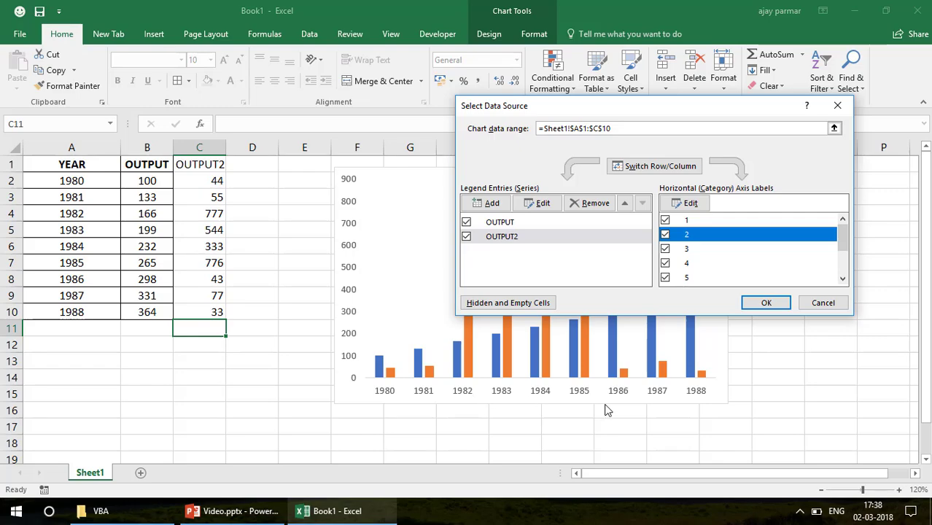
click(689, 203)
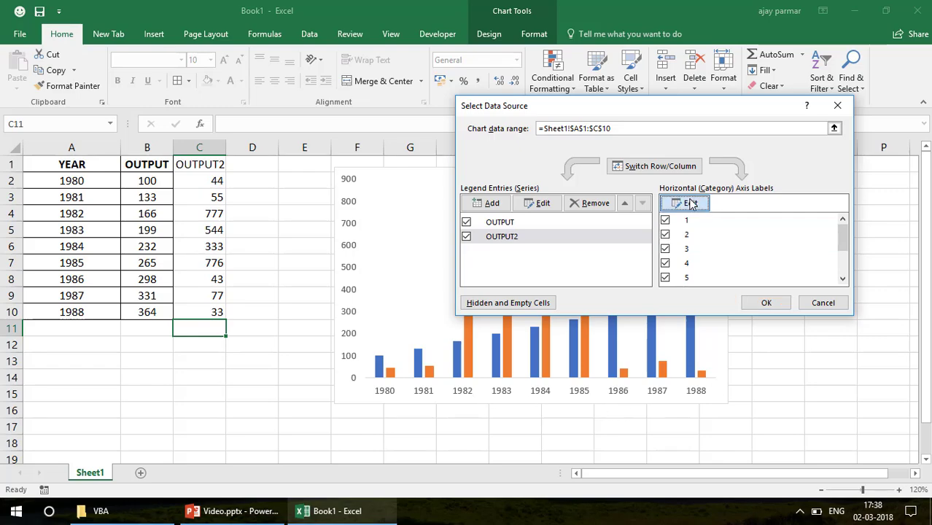
drag(85, 180, 81, 315)
click(669, 230)
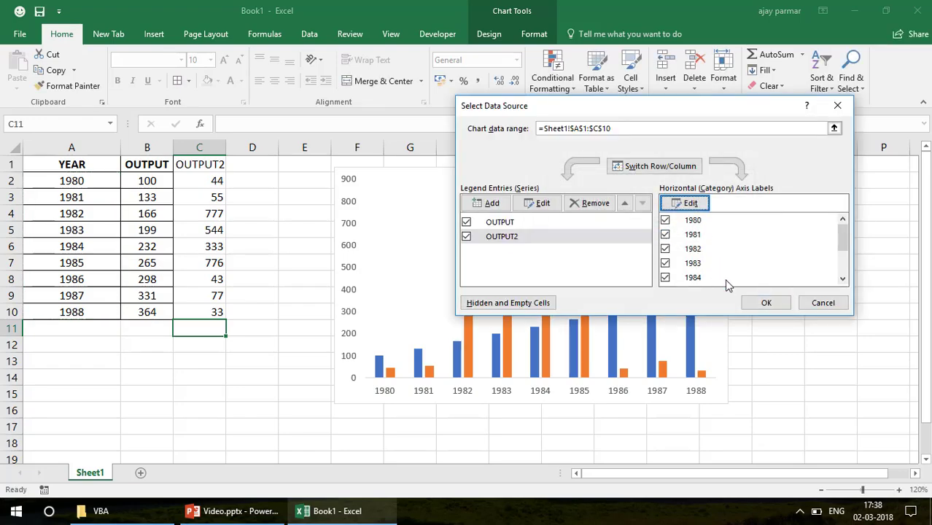
click(766, 302)
Deselect the chart, then select the whole chart area again
click(809, 322)
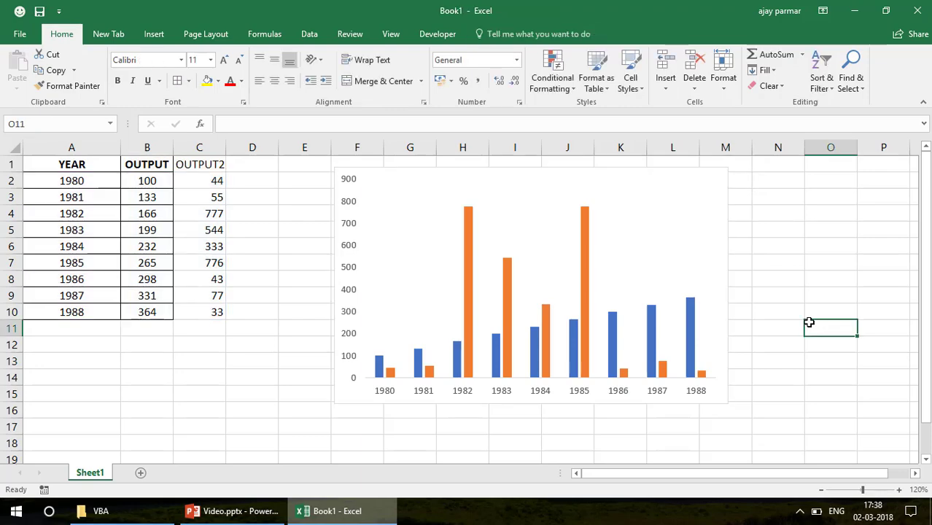
click(91, 180)
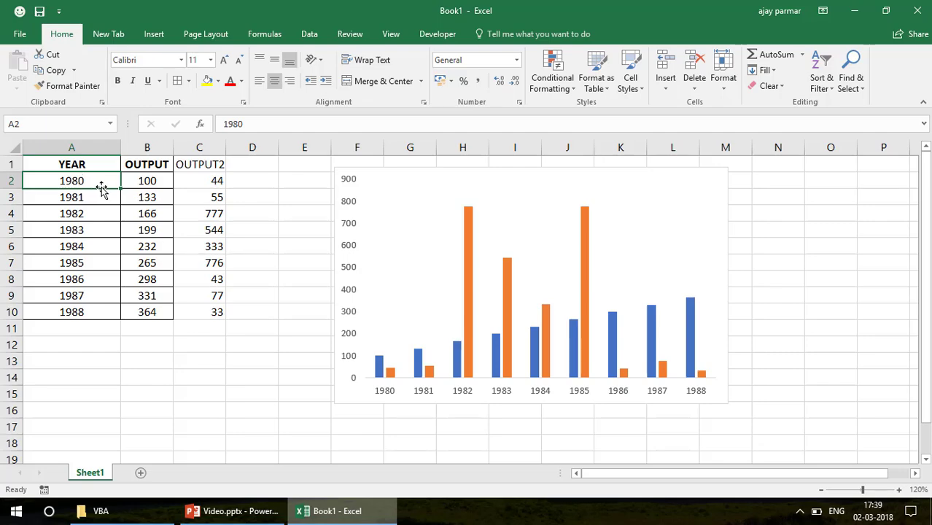
click(494, 180)
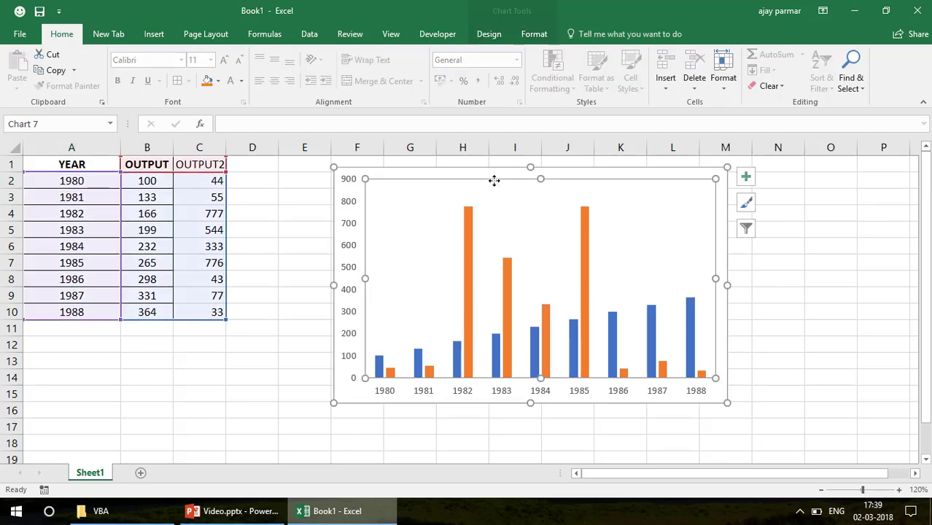
click(545, 179)
Delete the chart, then enter YEAR in A2 and undo it to restore 1980
key(Delete)
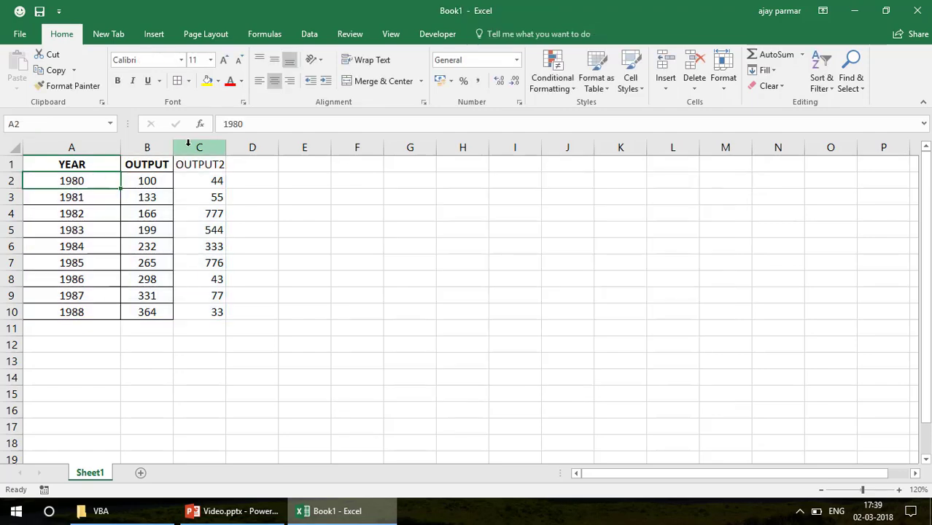
click(225, 124)
text(YEAR)
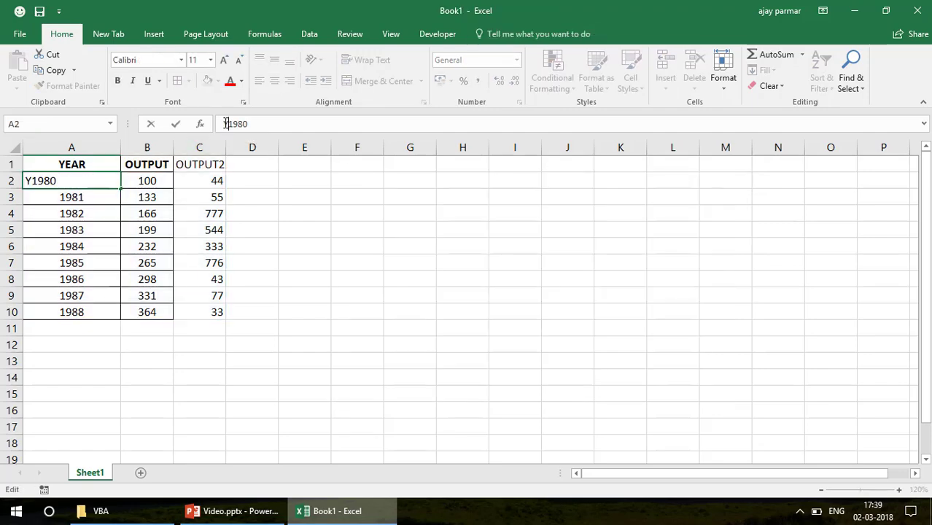
key(Return)
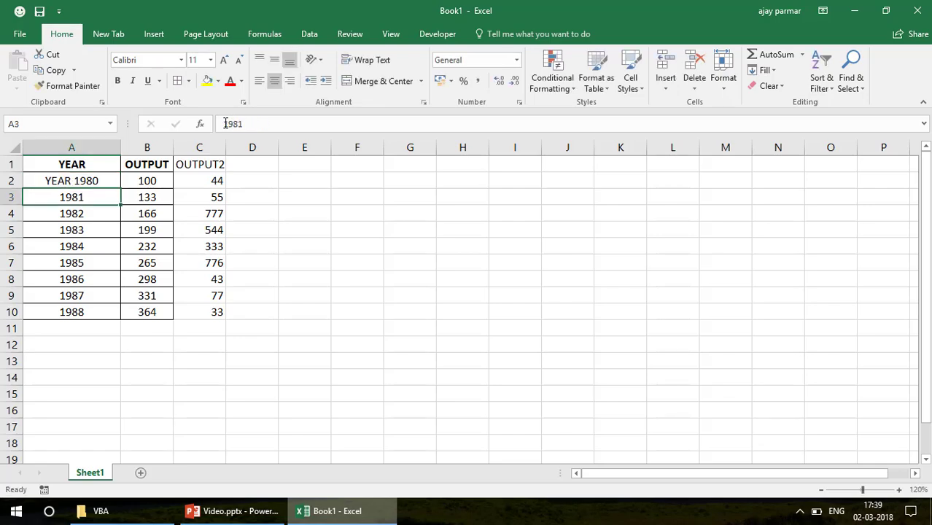
key(Up)
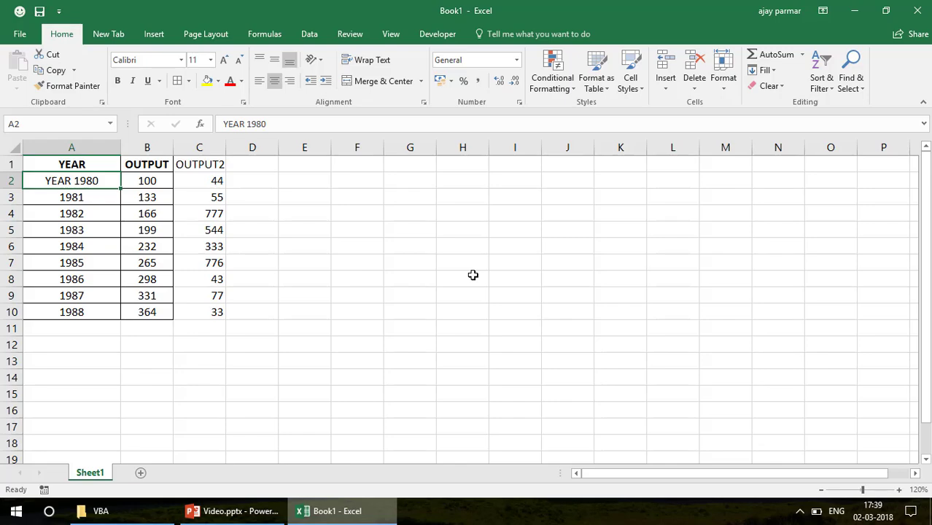
key(ctrl+z)
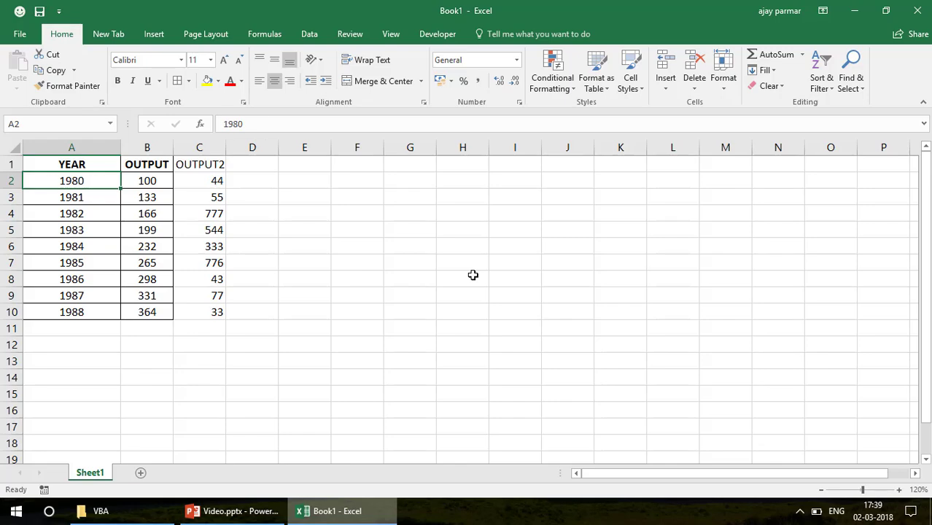
Select the years A2:A10, then pick cell D2 for a new formula
click(146, 183)
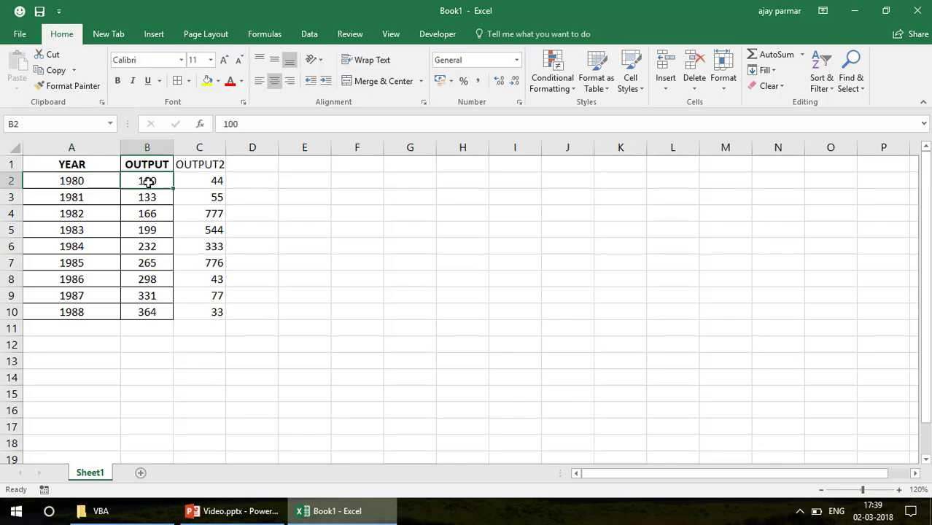
key(Right)
key(Right)
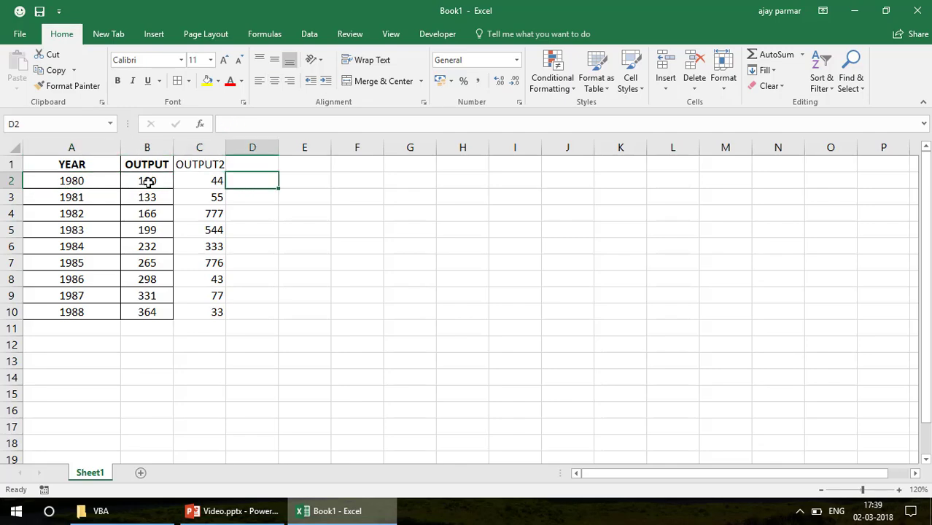
key(Left)
key(Left)
key(Left)
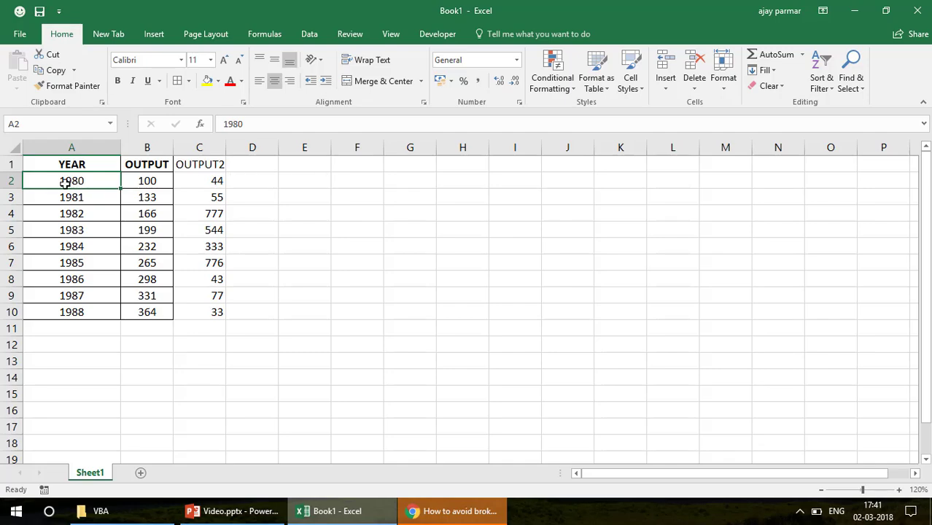
shift+click(94, 317)
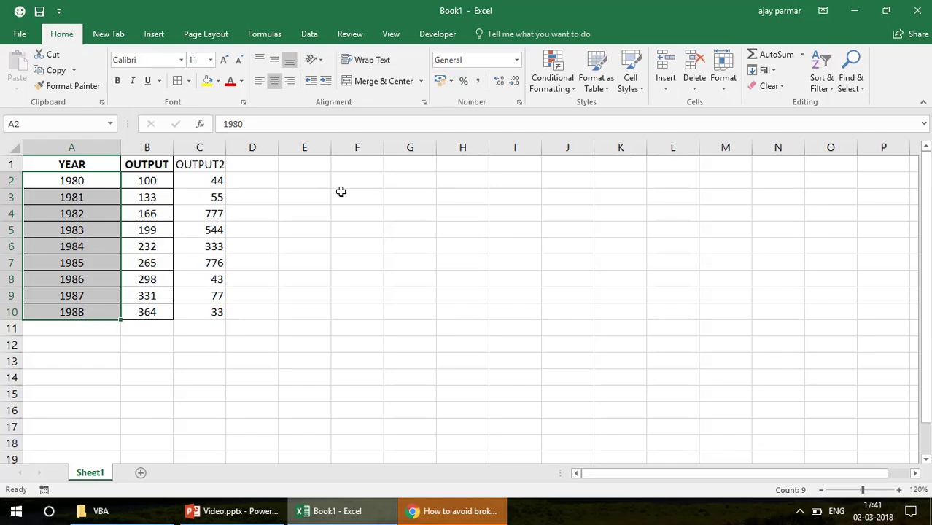
click(275, 185)
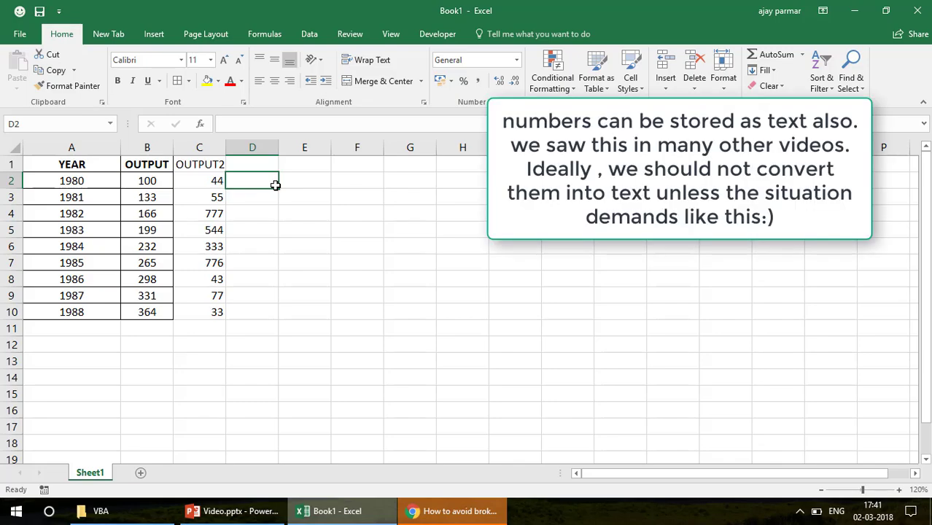
Enter =TEXT(A2,"####") in D2 and fill it down to D10
text(=TEXT()
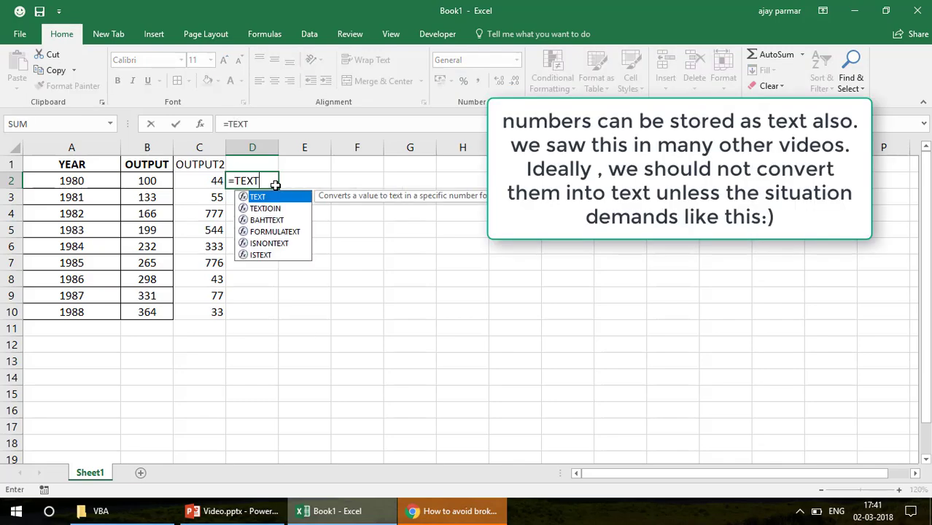
click(85, 180)
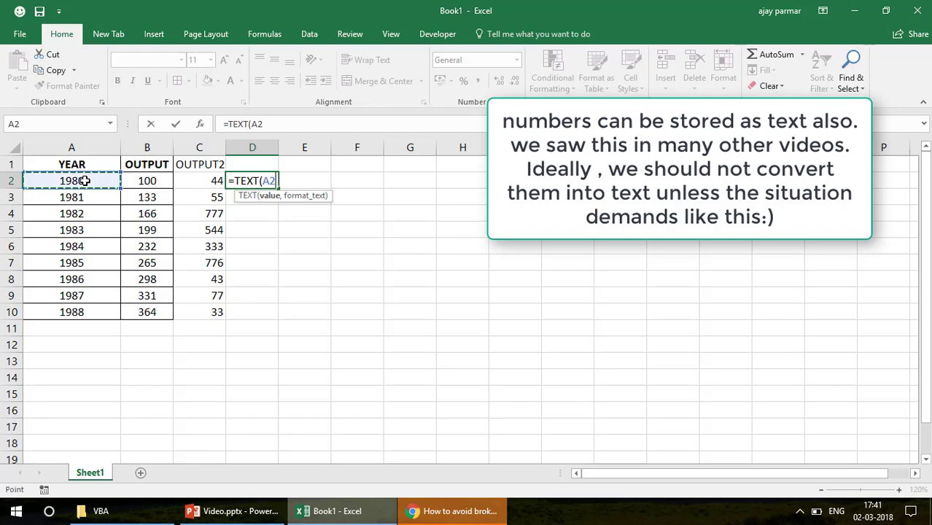
text(,)
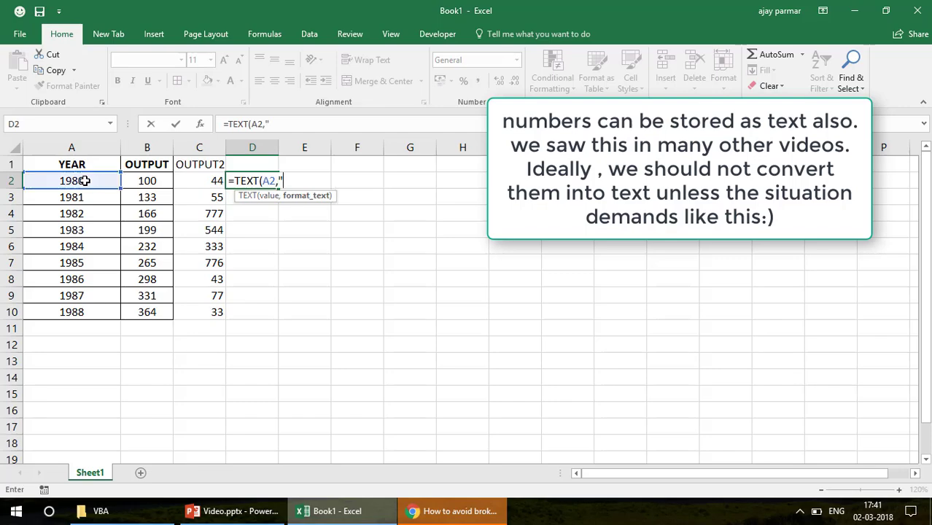
text("####"))
key(Up)
key(Right)
key(Down)
key(Left)
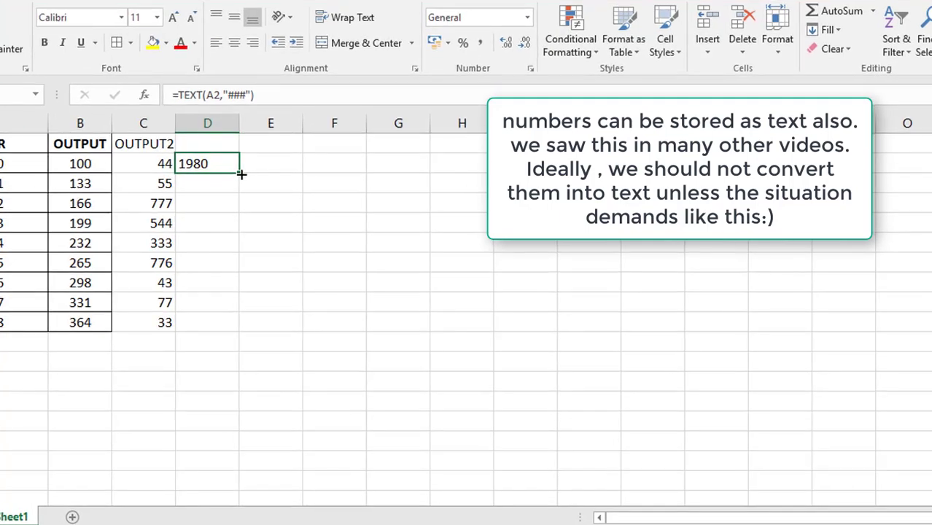
drag(241, 174, 232, 335)
click(371, 156)
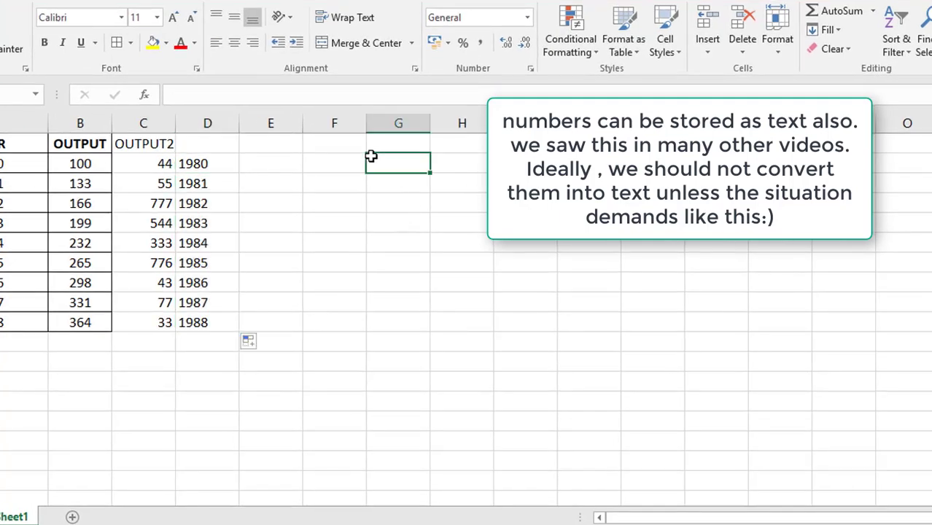
Check with =ISTEXT(D2) in G2 that the converted year is text, giving TRUE
text(=ISTEXT()
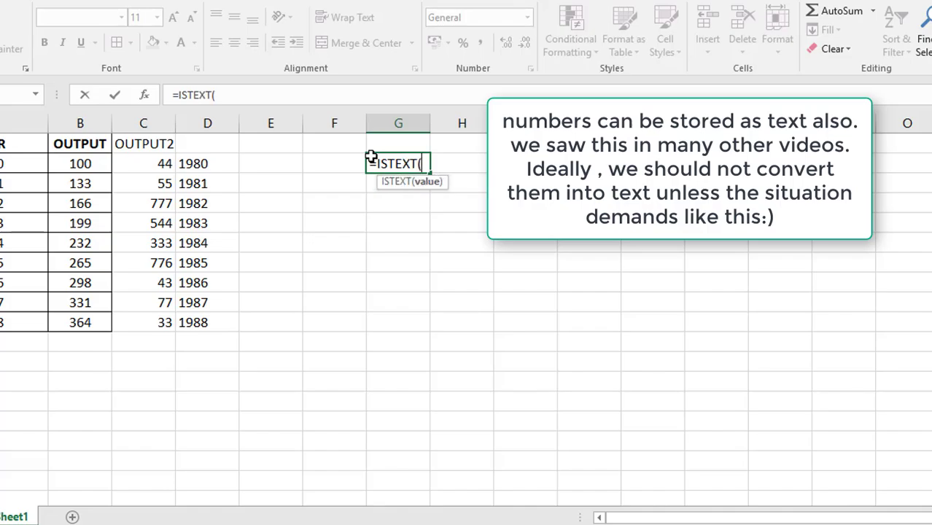
click(208, 164)
key(Return)
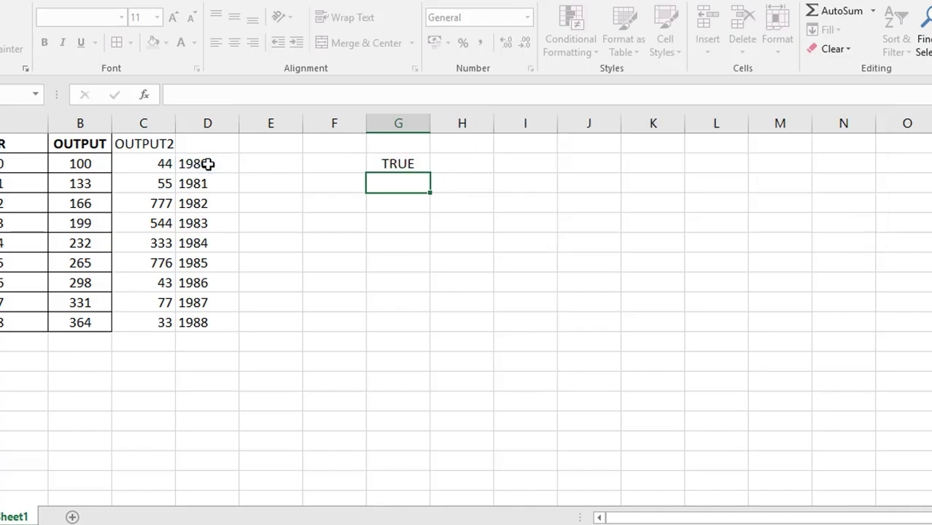
text(=ISTEXT)
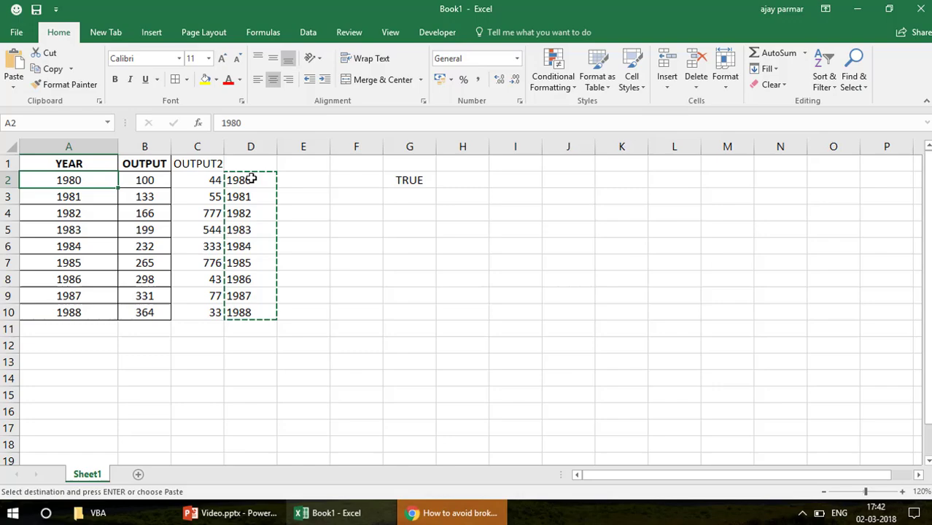
Paste the converted years as values only into the YEAR column
key(ctrl+alt+v)
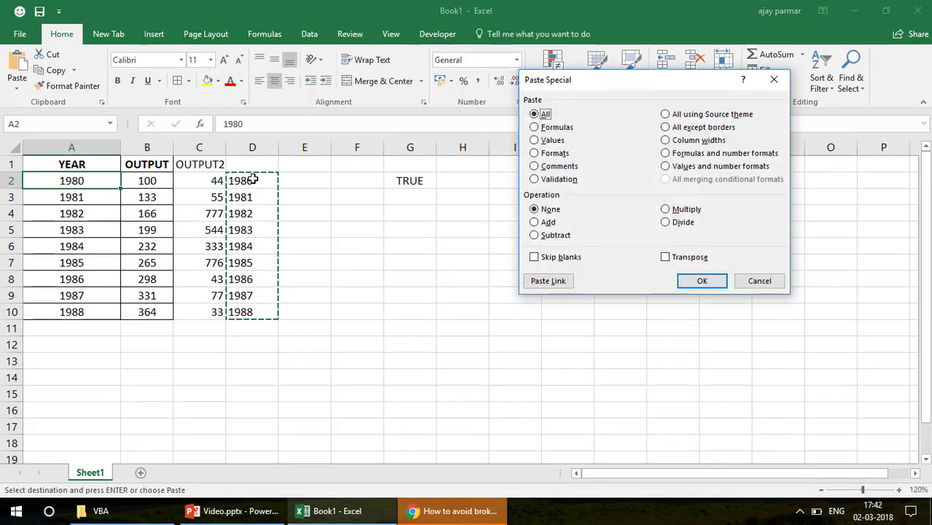
click(546, 141)
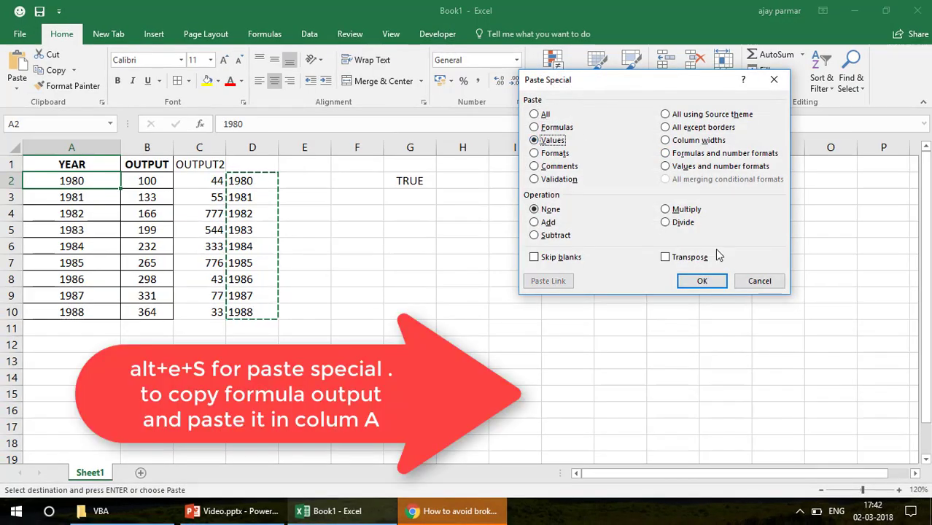
click(704, 284)
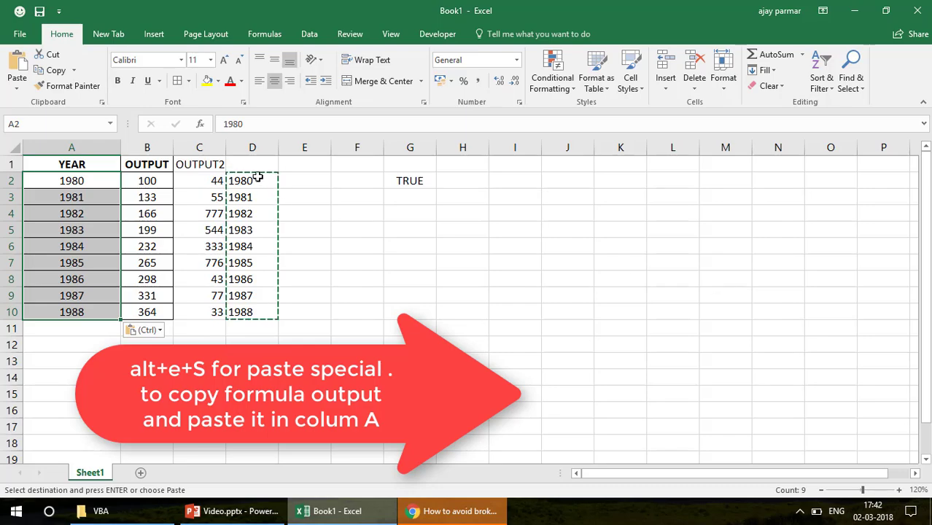
Clear helper cells D2:D10 and the G2 check, and cancel the pending copy
drag(252, 180, 255, 317)
key(Delete)
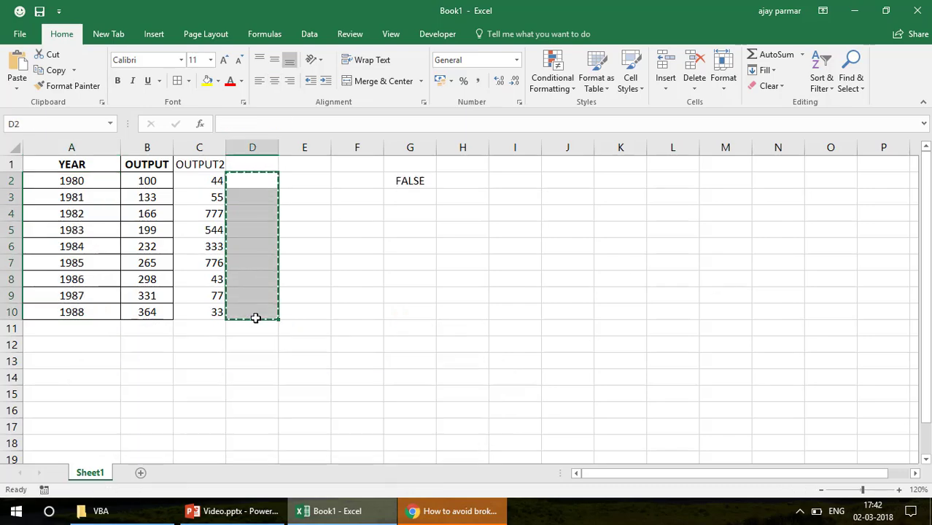
click(409, 180)
key(Delete)
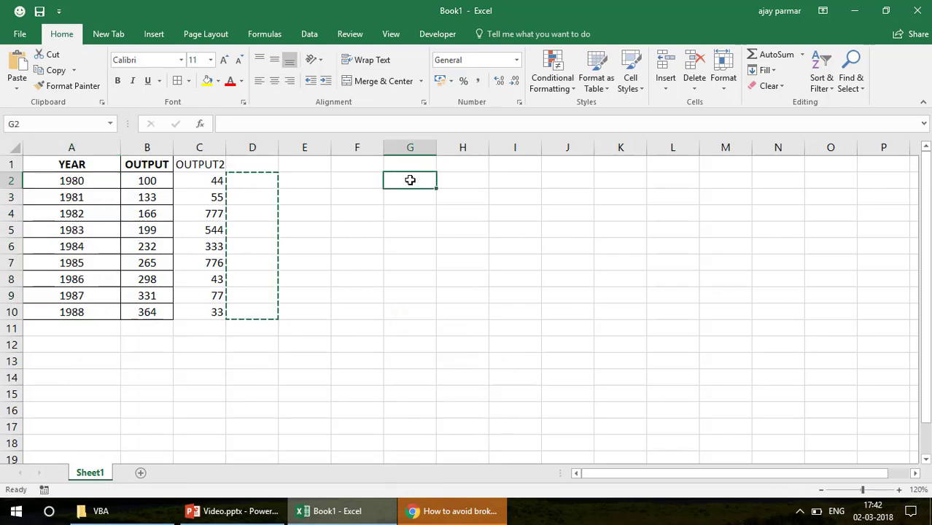
click(482, 260)
key(Escape)
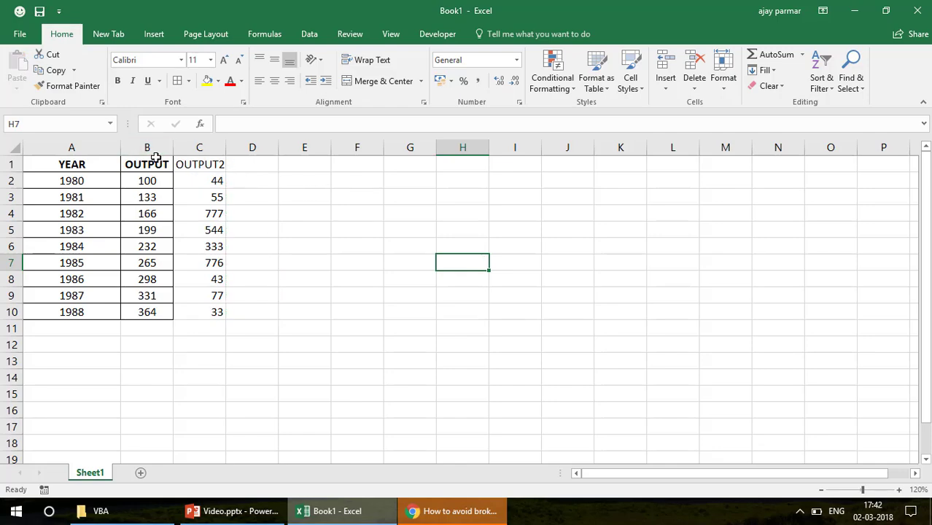
Copy OUTPUT column B1:B10 and paste only its formatting onto the OUTPUT2 column
click(155, 161)
key(ctrl+shift+Down)
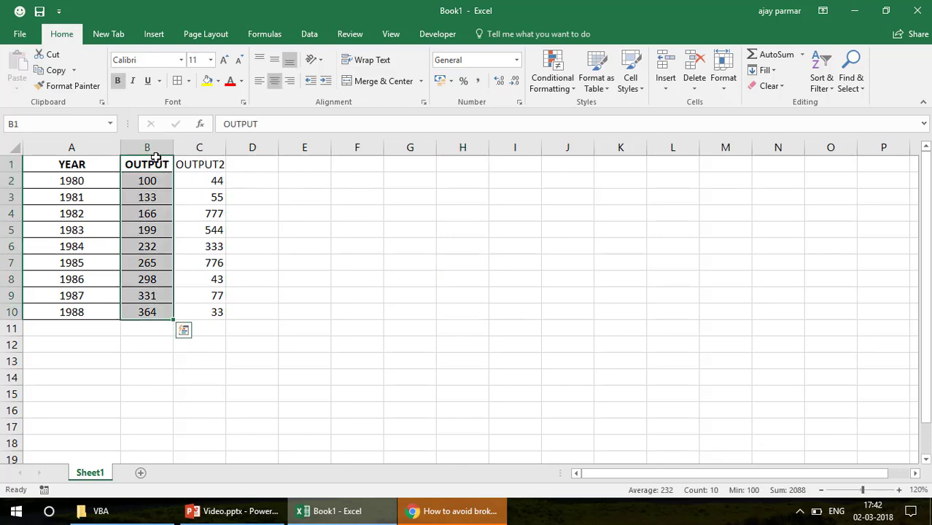
key(ctrl+c)
key(Right)
key(ctrl+alt+v)
key(t)
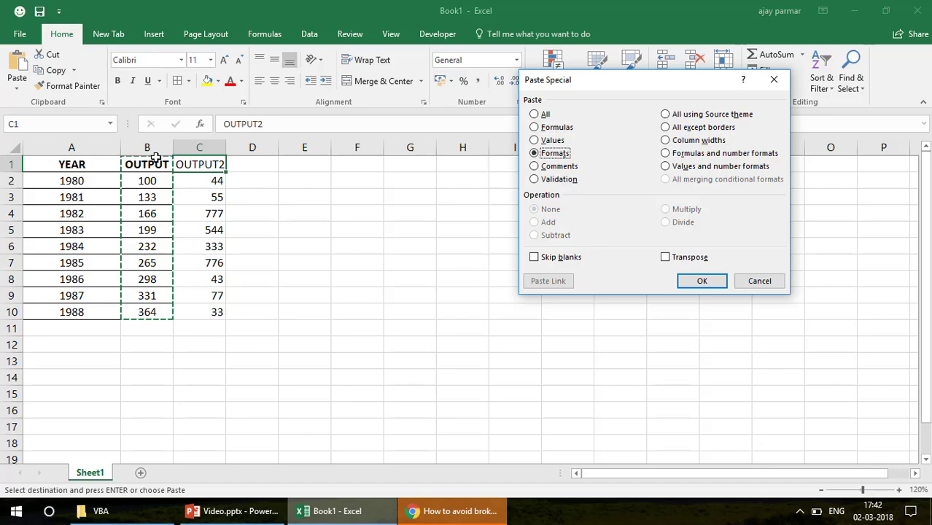
key(Return)
click(390, 192)
click(452, 211)
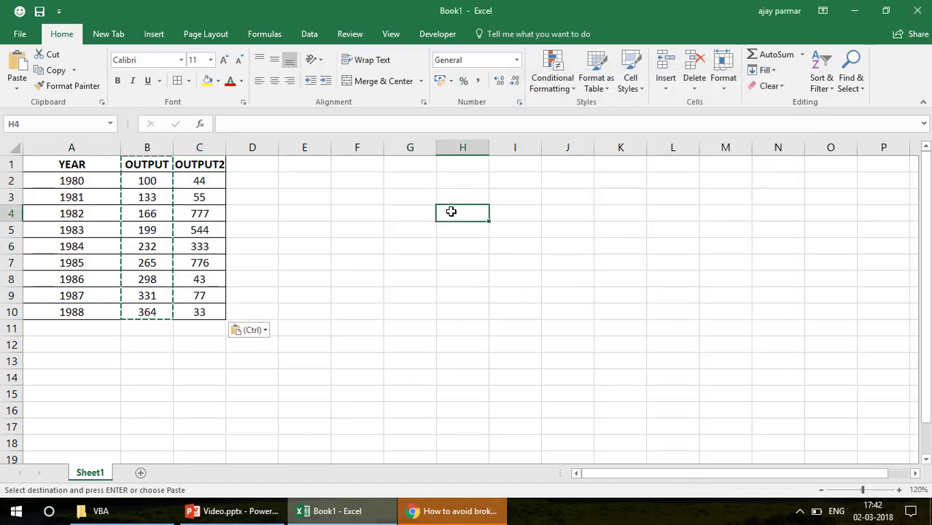
click(154, 34)
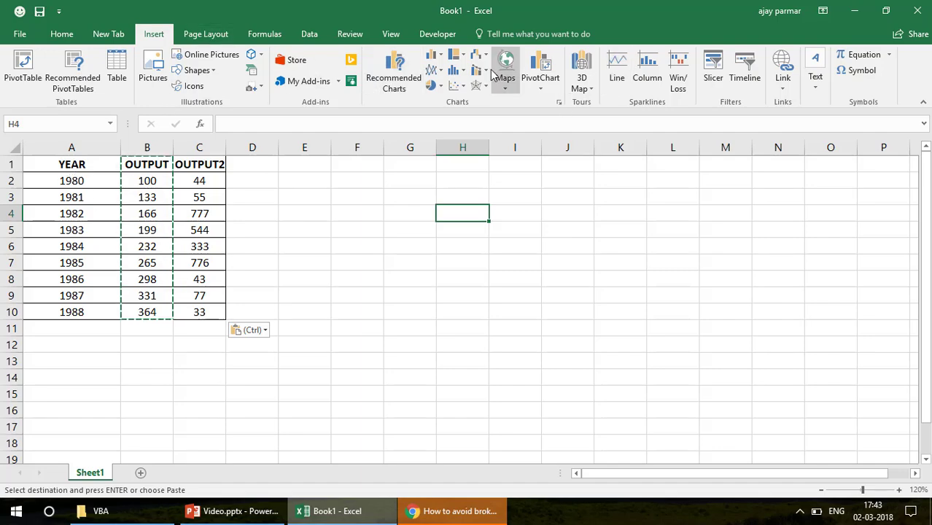
Insert a 2-D clustered column chart, move it right, and set its data to A1:C10
click(445, 60)
click(446, 96)
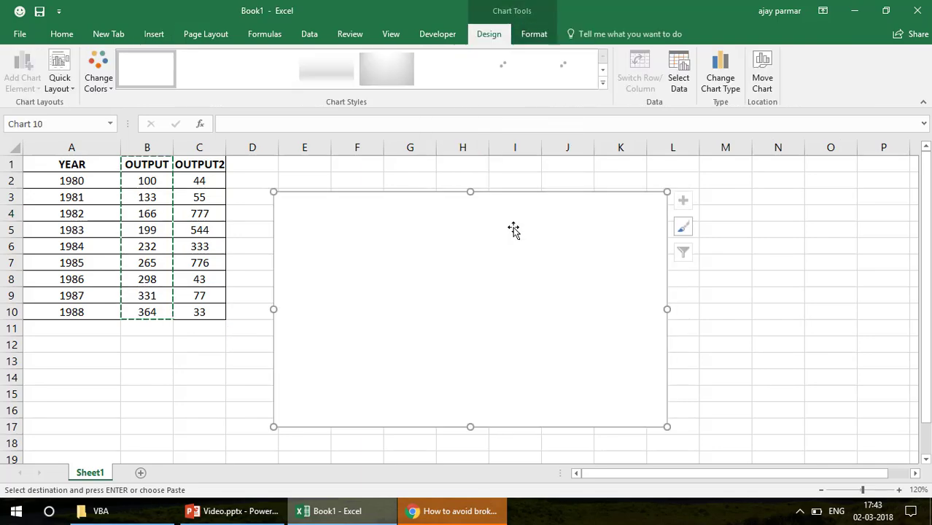
drag(566, 245, 587, 248)
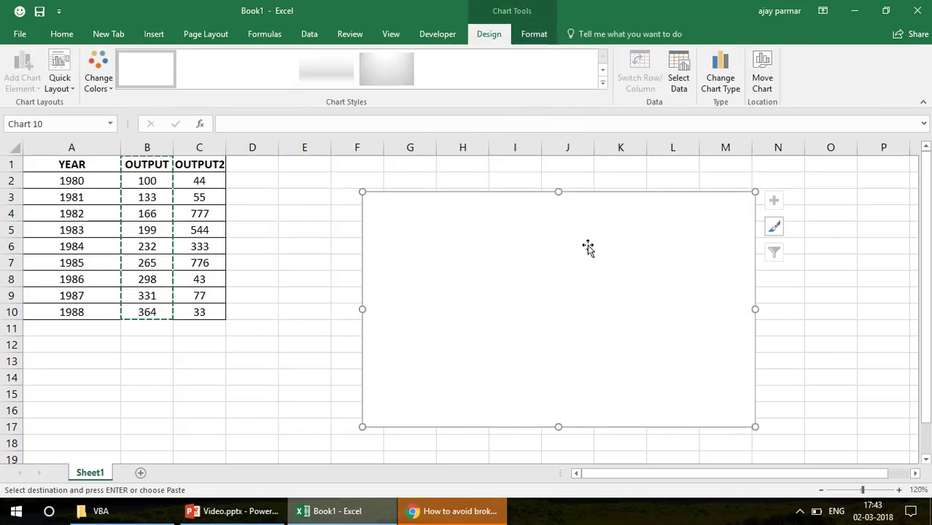
click(683, 81)
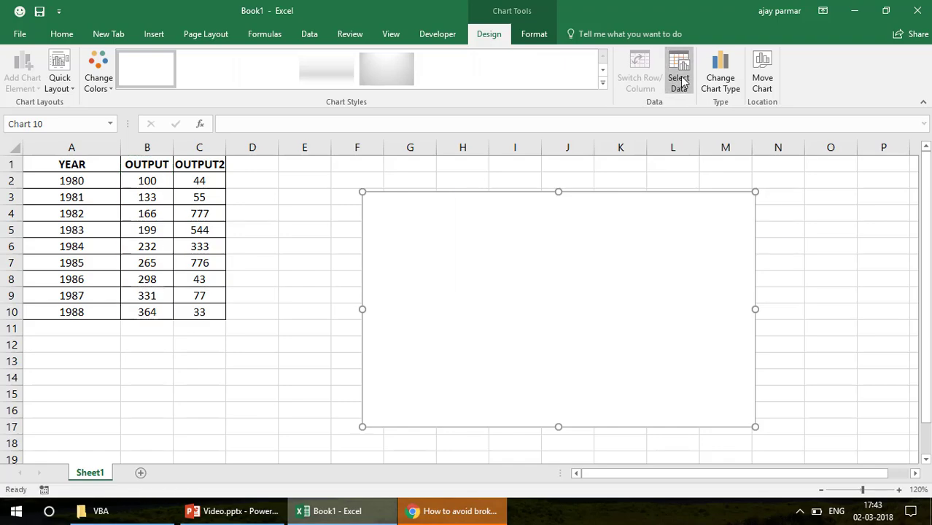
click(101, 162)
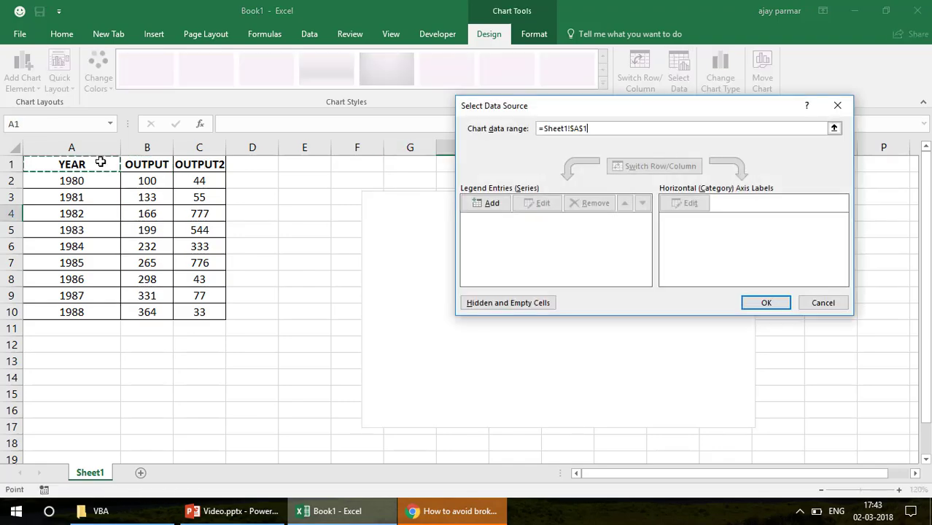
drag(202, 310, 202, 310)
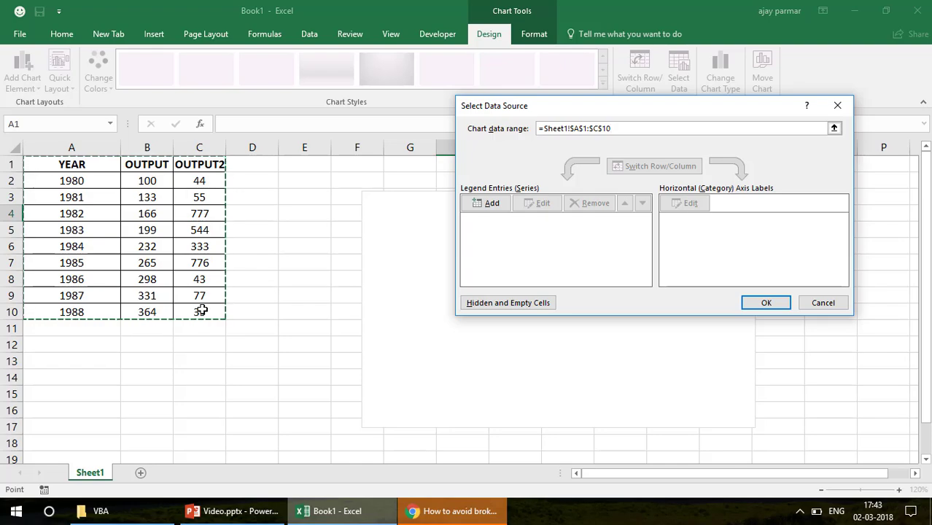
click(765, 302)
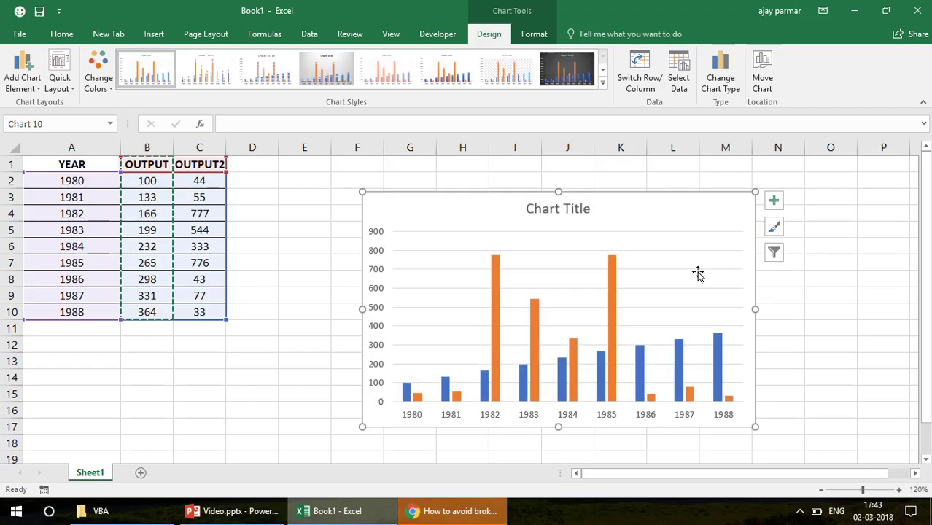
Delete the chart title and nudge the chart up and to the left
click(548, 211)
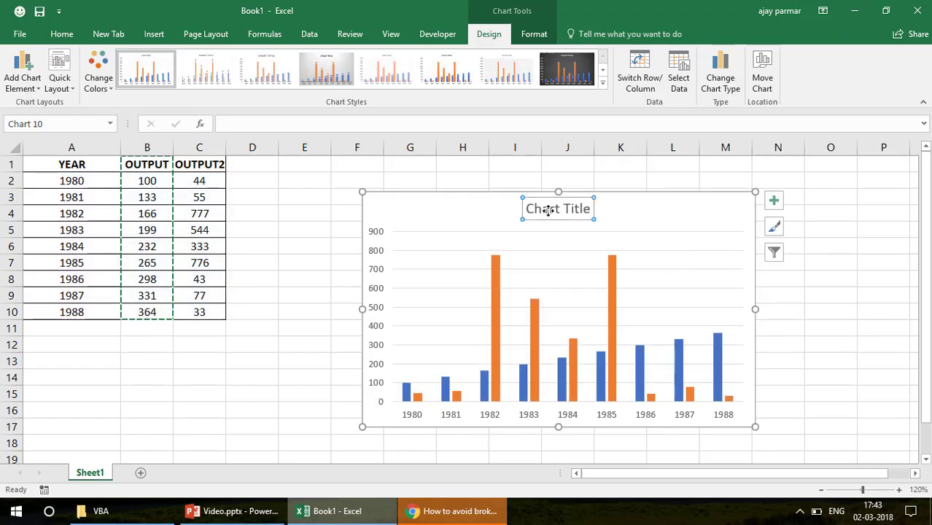
key(Delete)
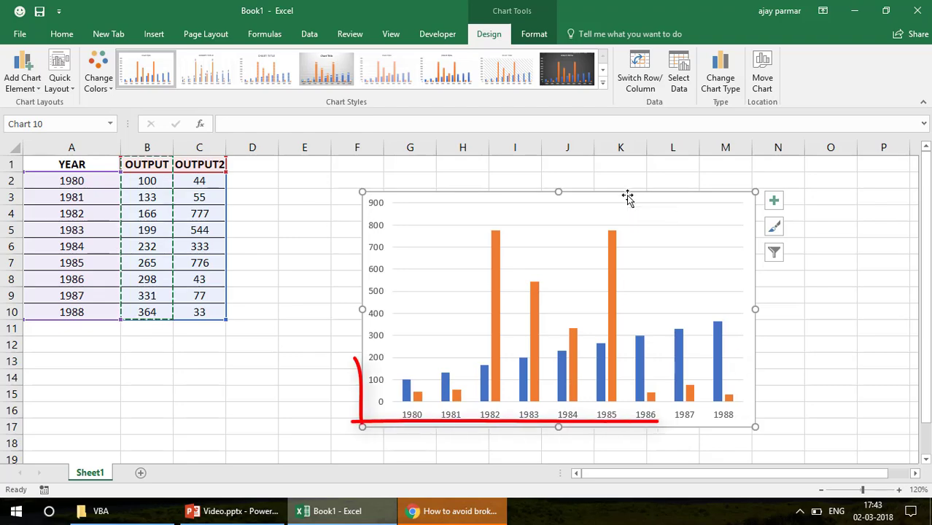
drag(627, 197, 612, 175)
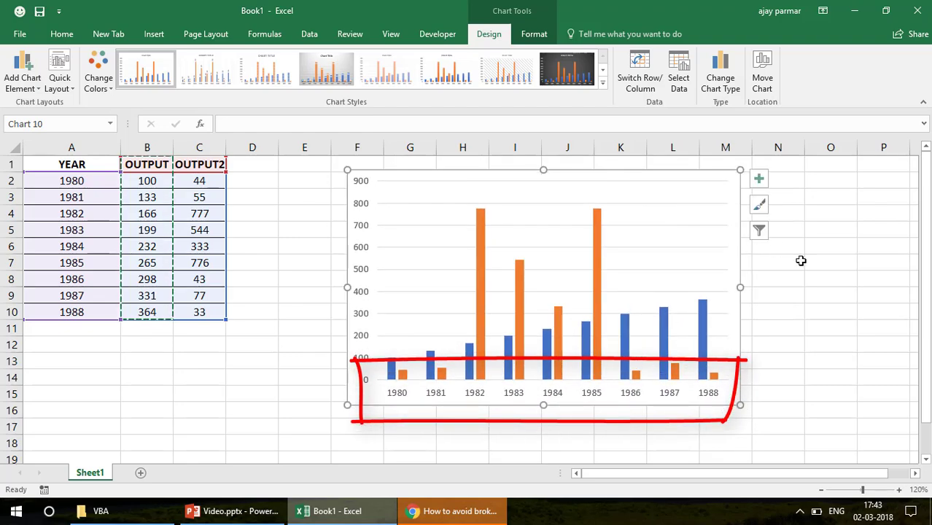
click(831, 276)
click(653, 231)
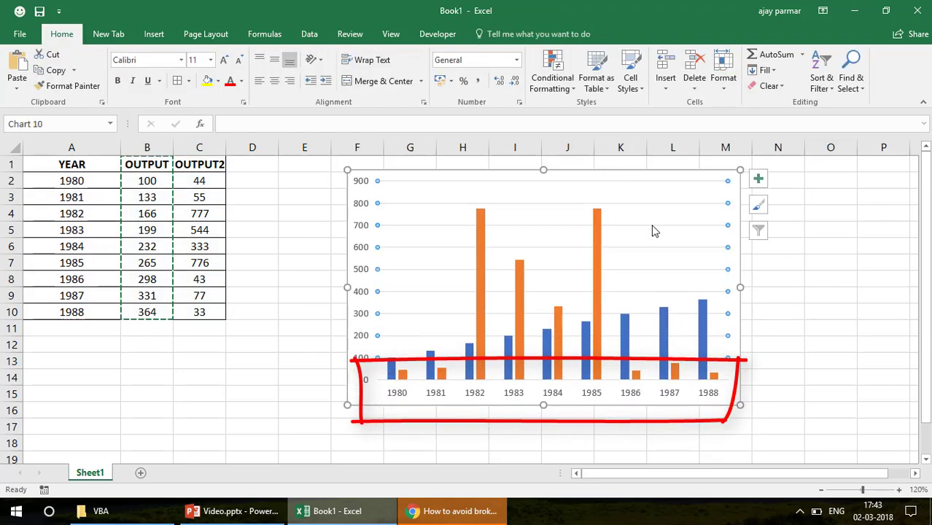
click(847, 307)
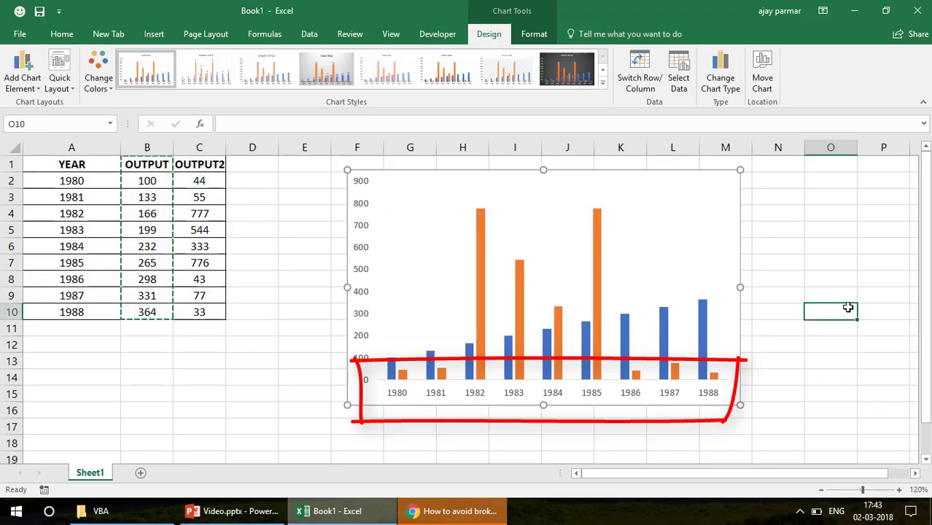
drag(848, 308, 406, 394)
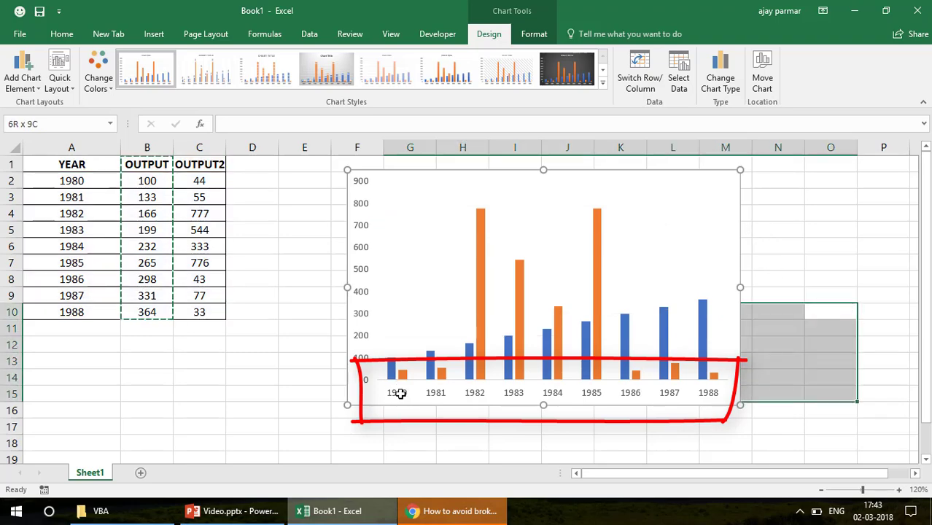
key(Escape)
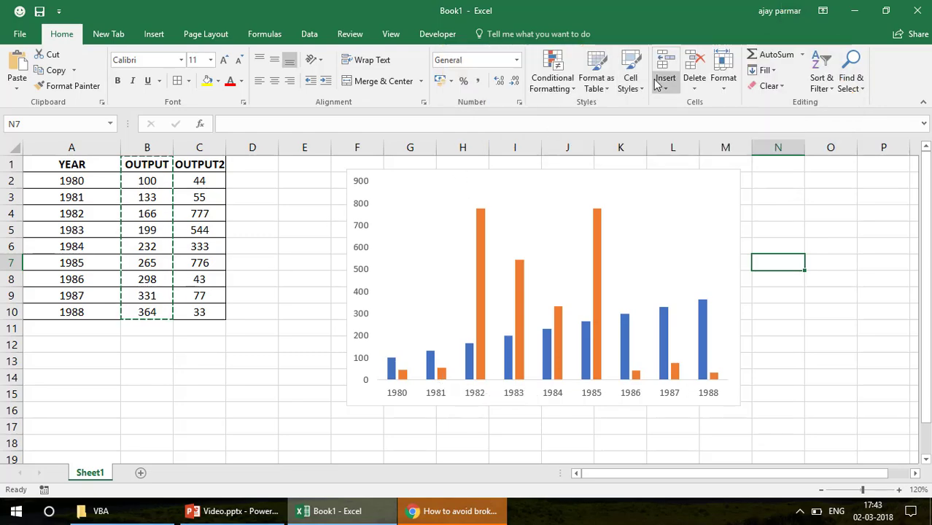
click(647, 197)
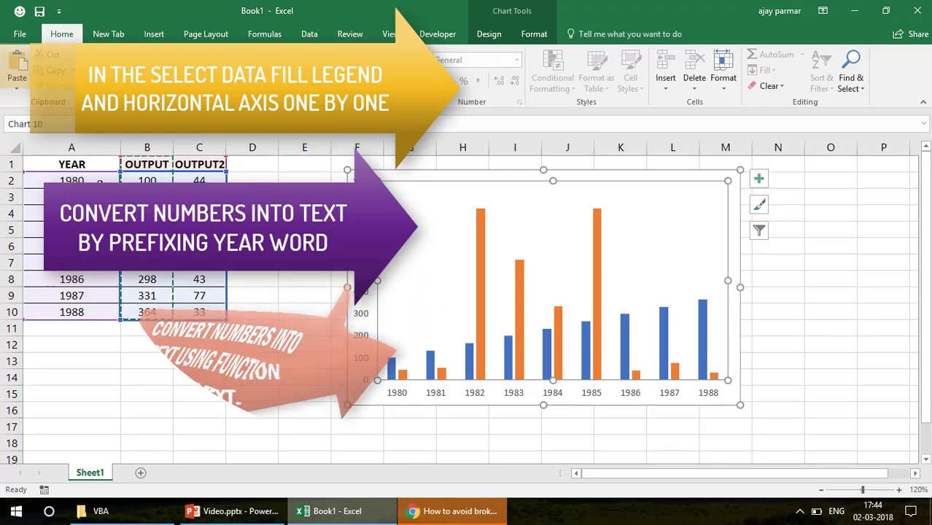
click(100, 180)
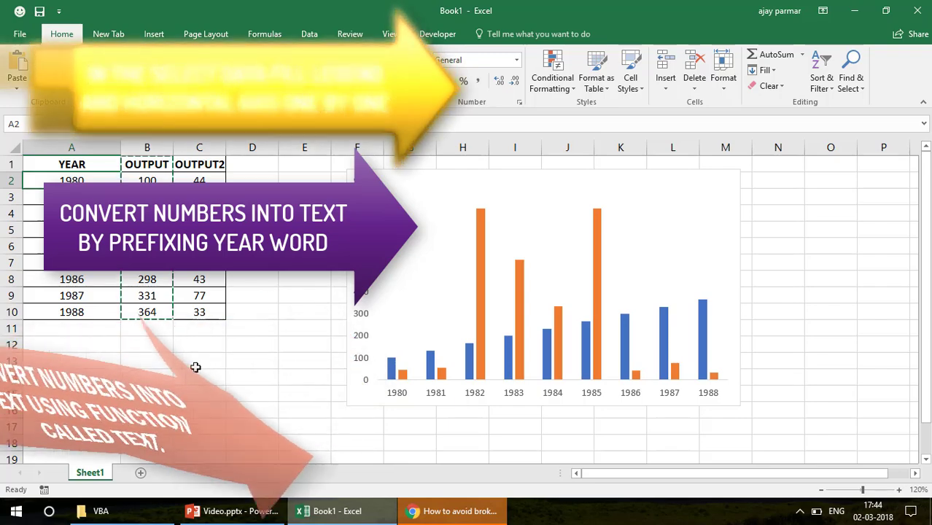
click(195, 366)
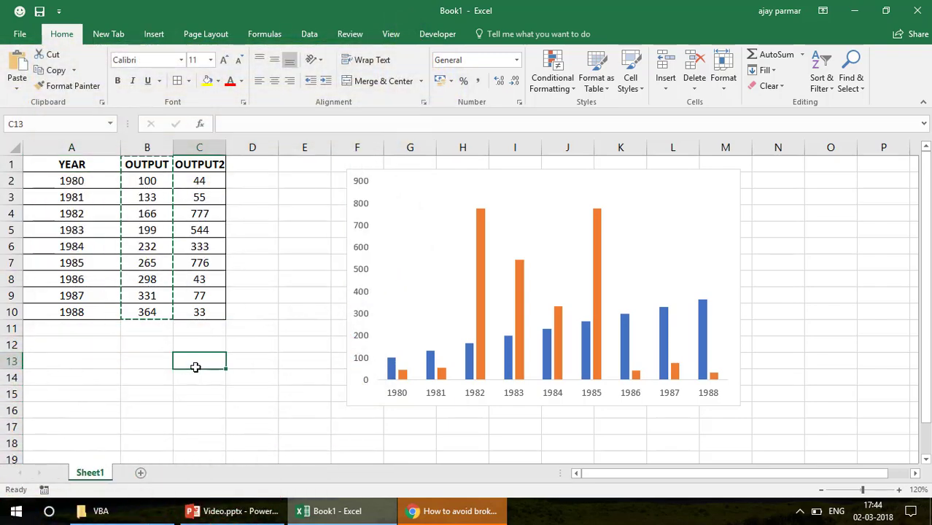
click(216, 394)
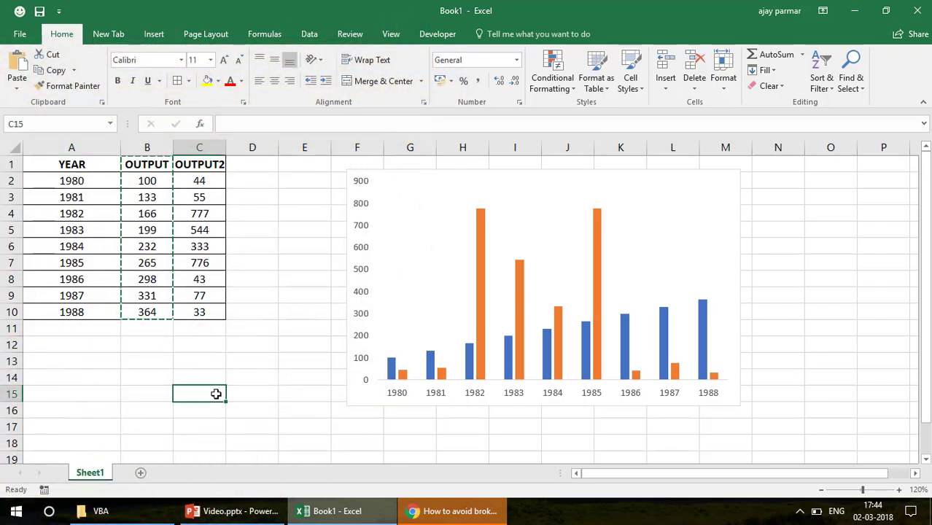